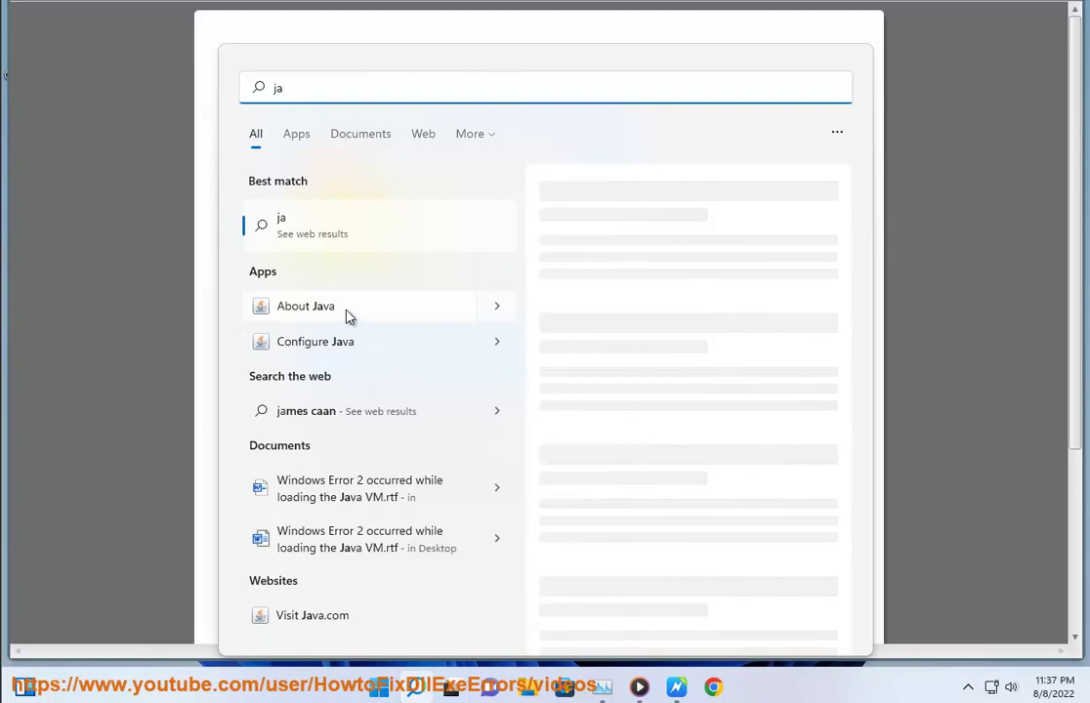
- Check the installed Java version in the About Java window and close it
key("Escape")
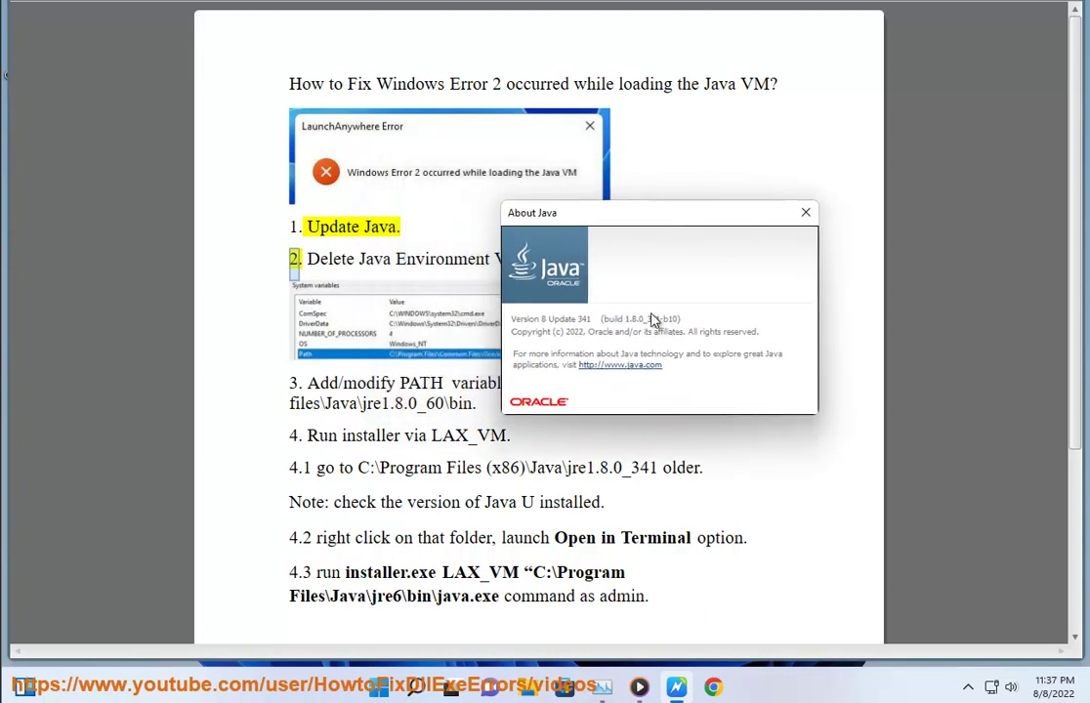
left_click(802, 213)
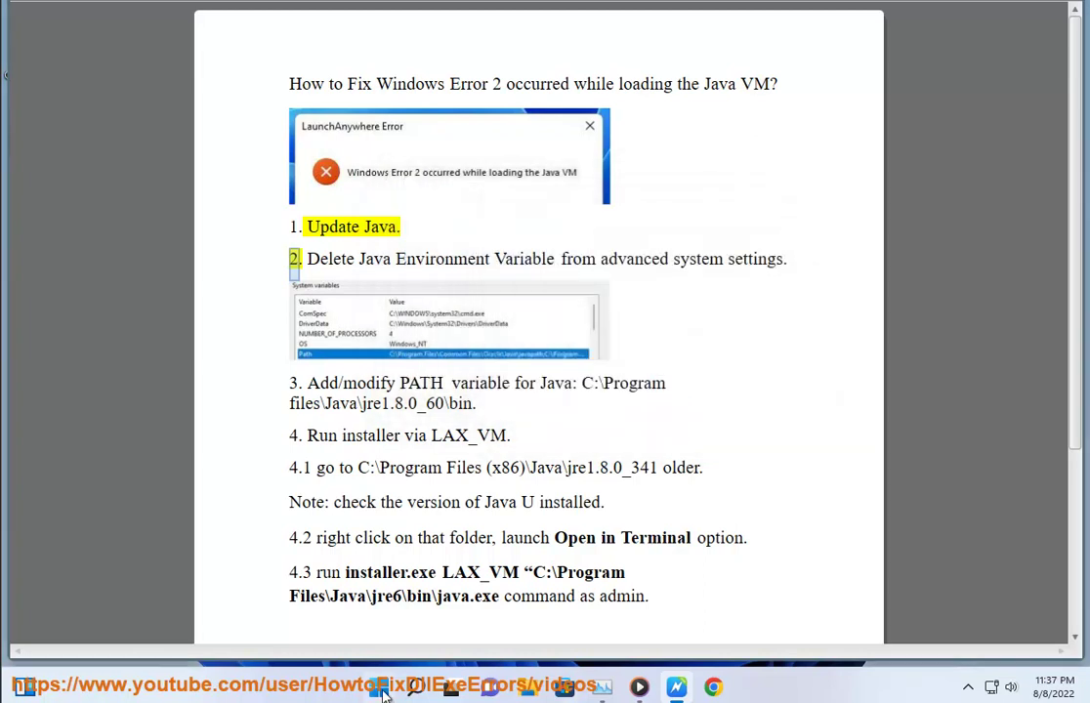
- Search Windows for "java con" and open Configure Java, moving its window clear of the instructions
key("super+s")
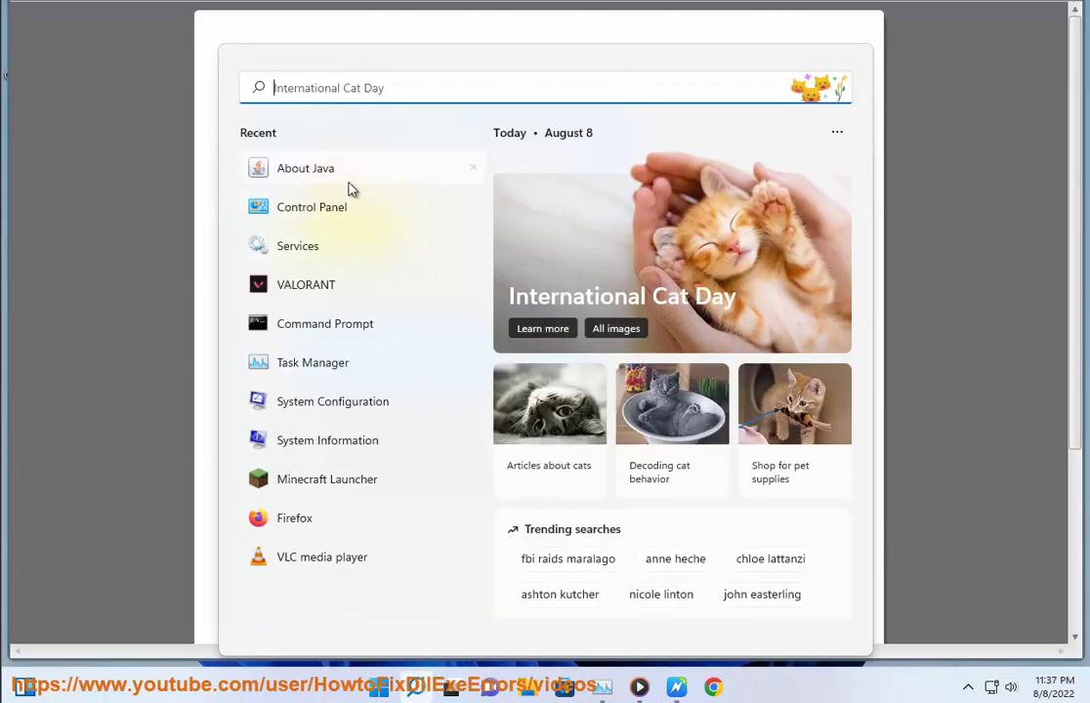
type("java")
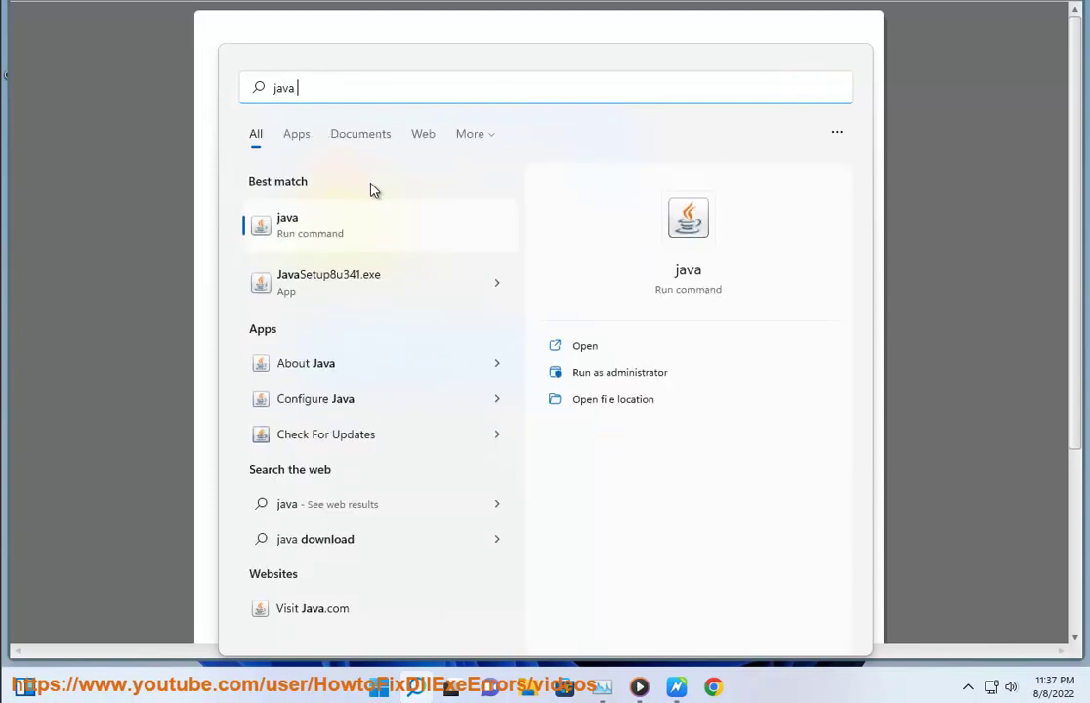
type(" c")
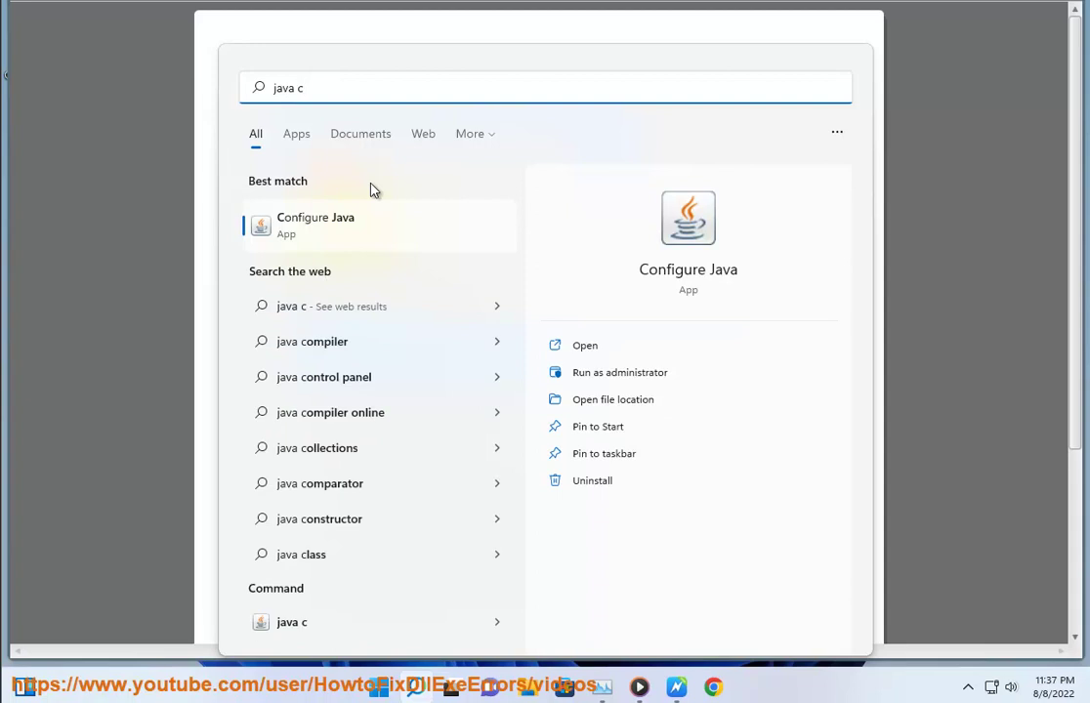
type("on")
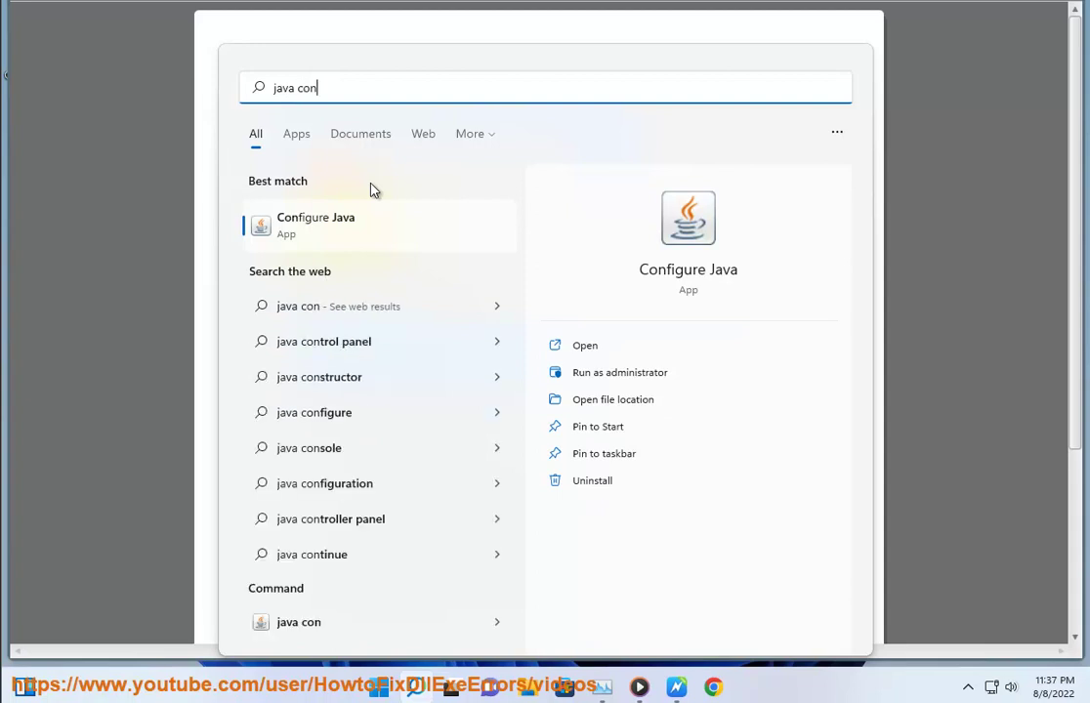
left_click(372, 222)
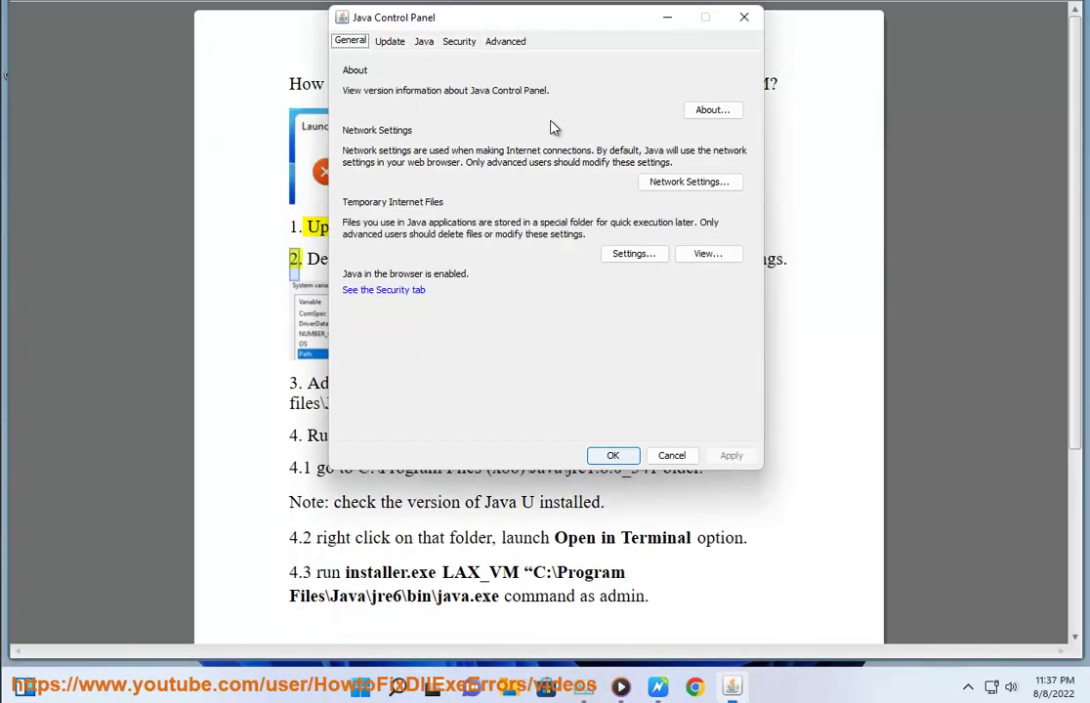
left_click_drag(554, 29, 757, 156)
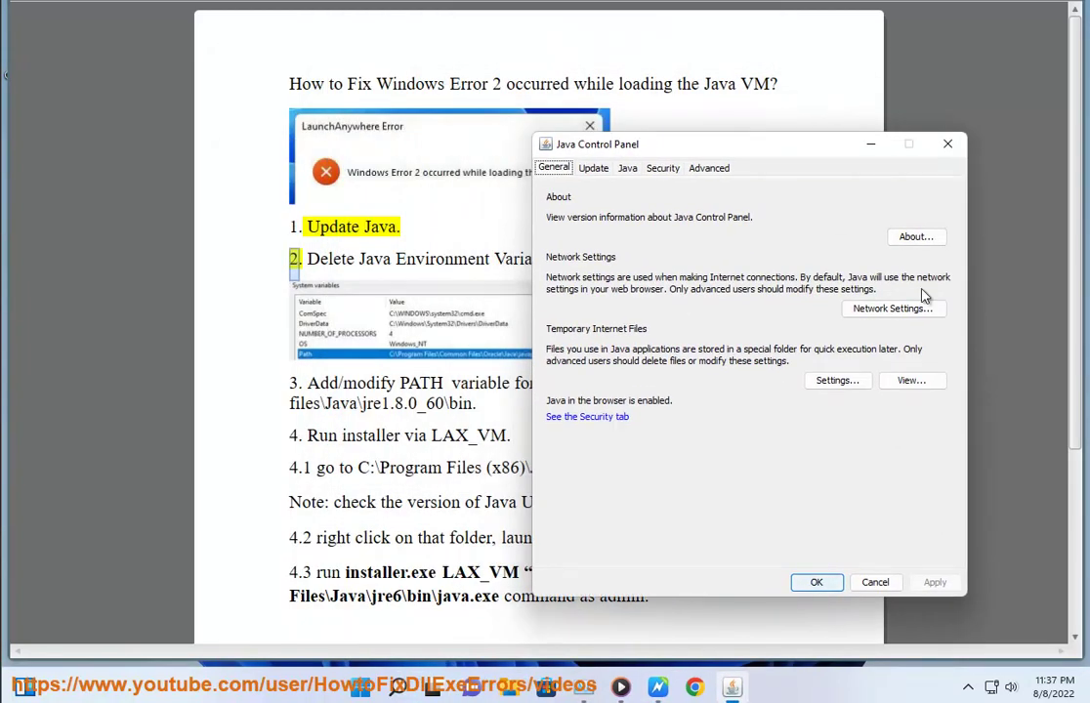
- Run an immediate update check from the Java Control Panel's update settings, dismiss the result and minimize the panel
left_click(594, 169)
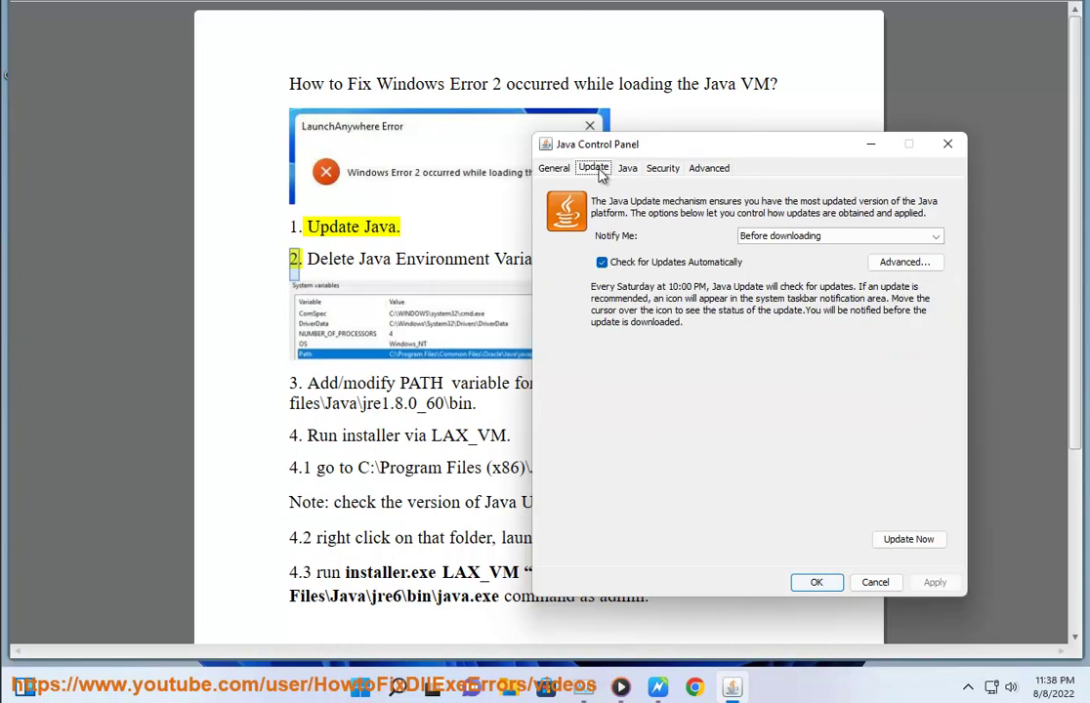
left_click(903, 542)
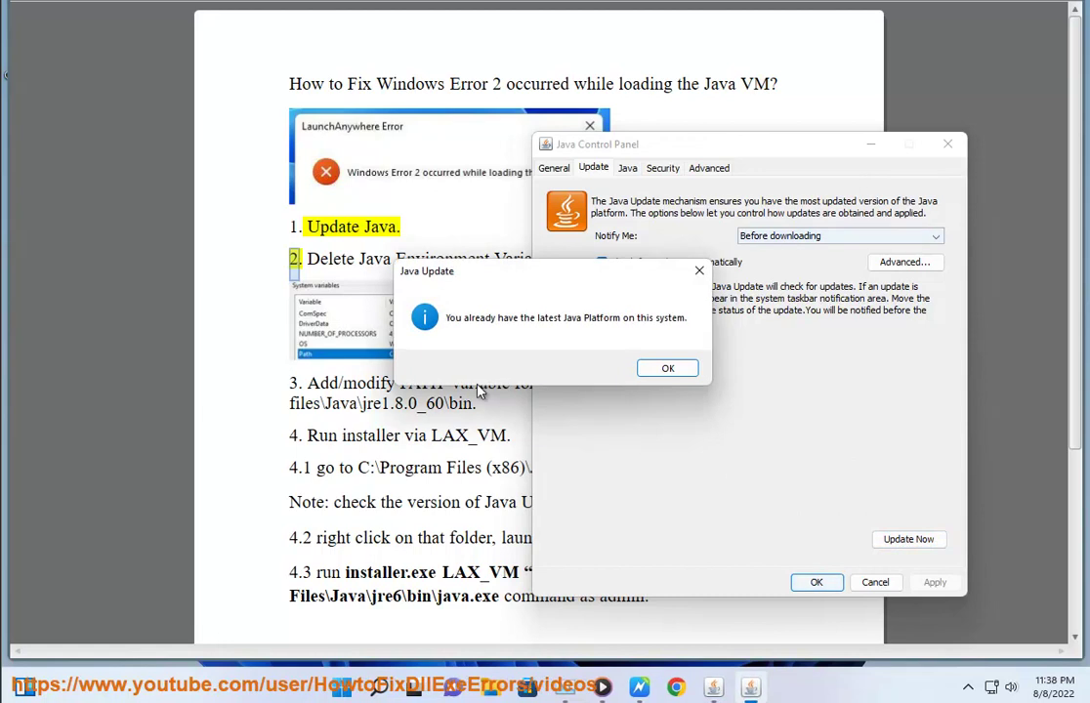
left_click(665, 368)
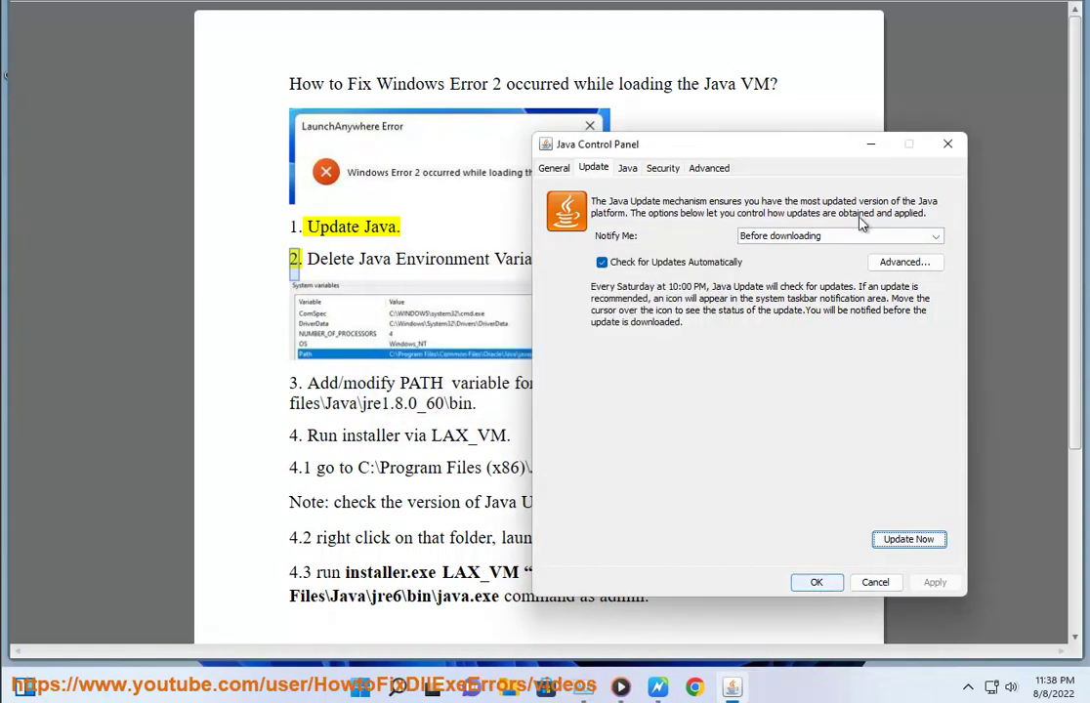
left_click(870, 143)
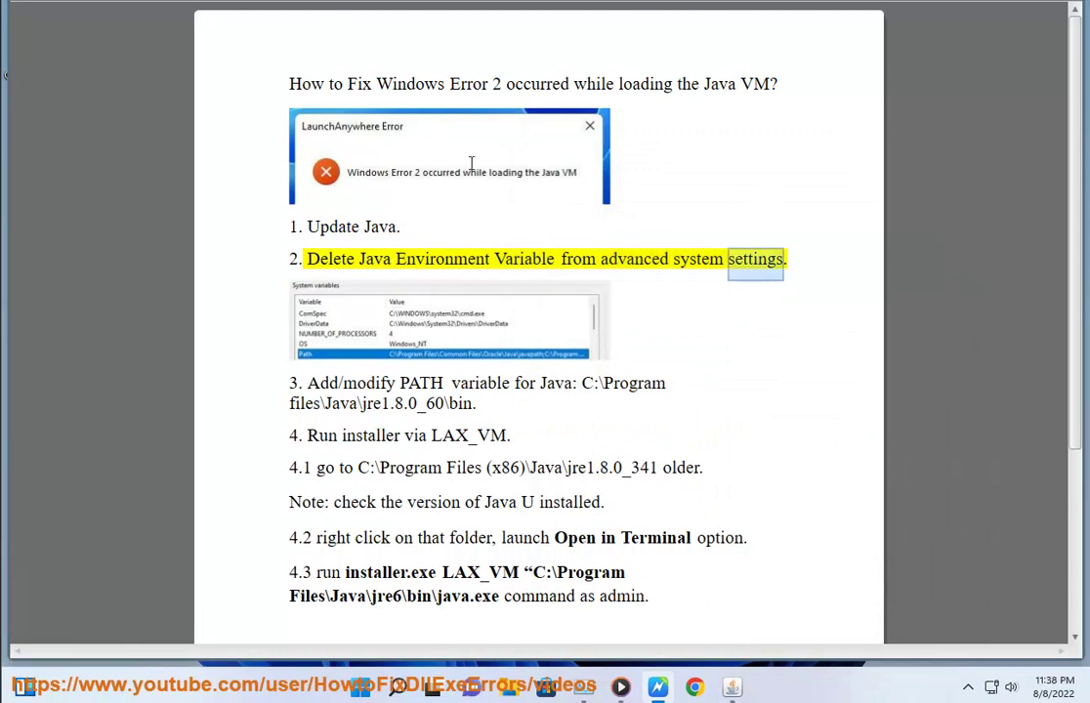
- Search Windows for "advanced sys" and open View advanced system settings
left_click(397, 688)
type("advan")
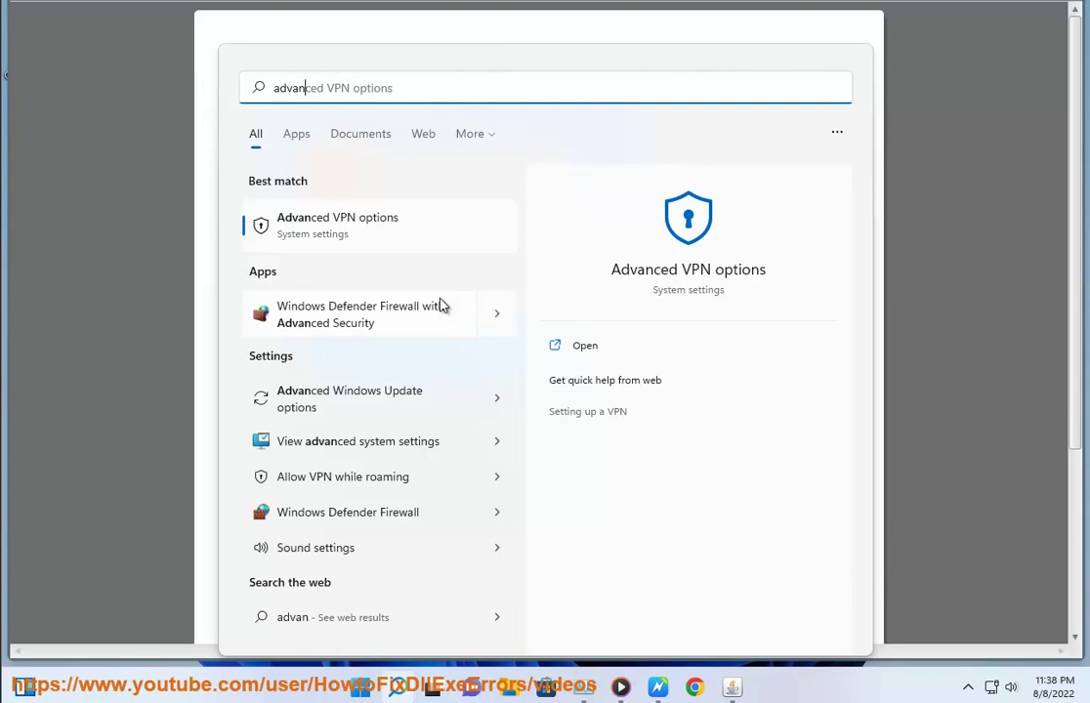
key("Tab")
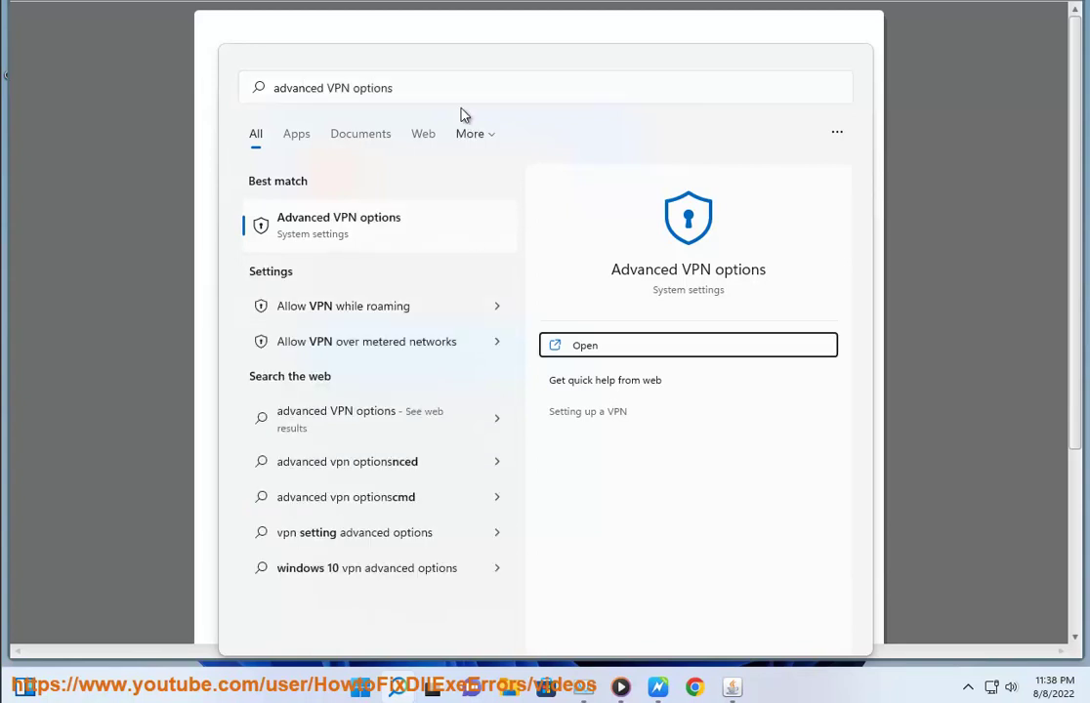
left_click(447, 80)
key("BackSpace")
key("BackSpace")
key("BackSpace")
key("BackSpace")
key("BackSpace")
key("BackSpace")
key("BackSpace")
key("BackSpace")
key("BackSpace")
key("BackSpace")
key("BackSpace")
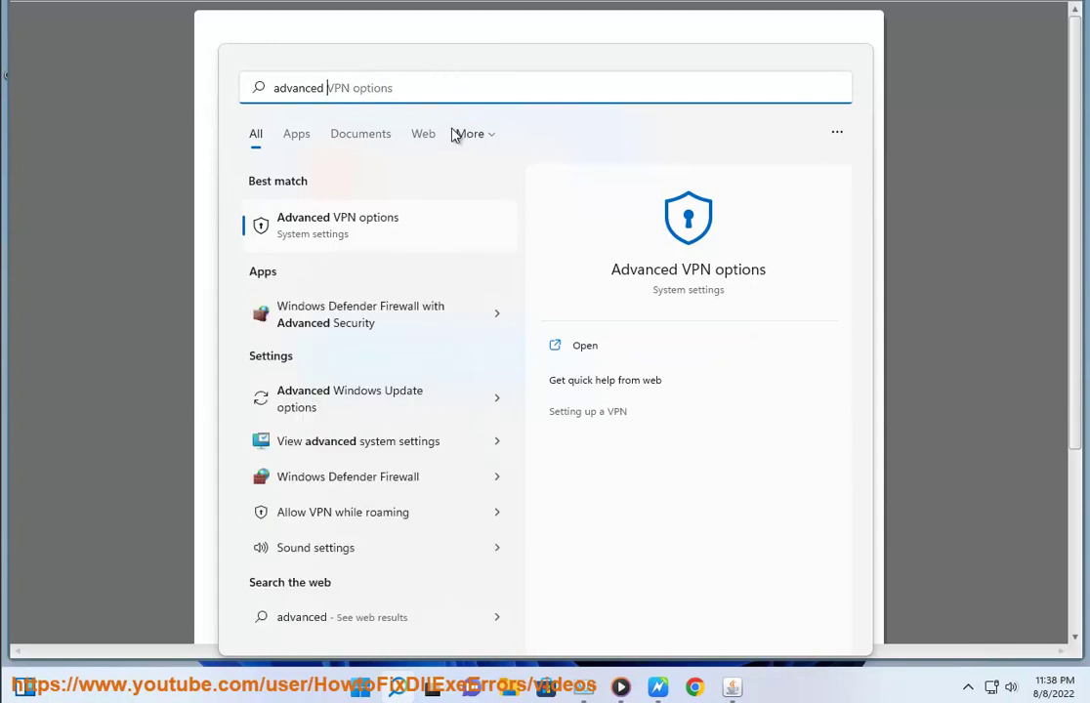
type("sys")
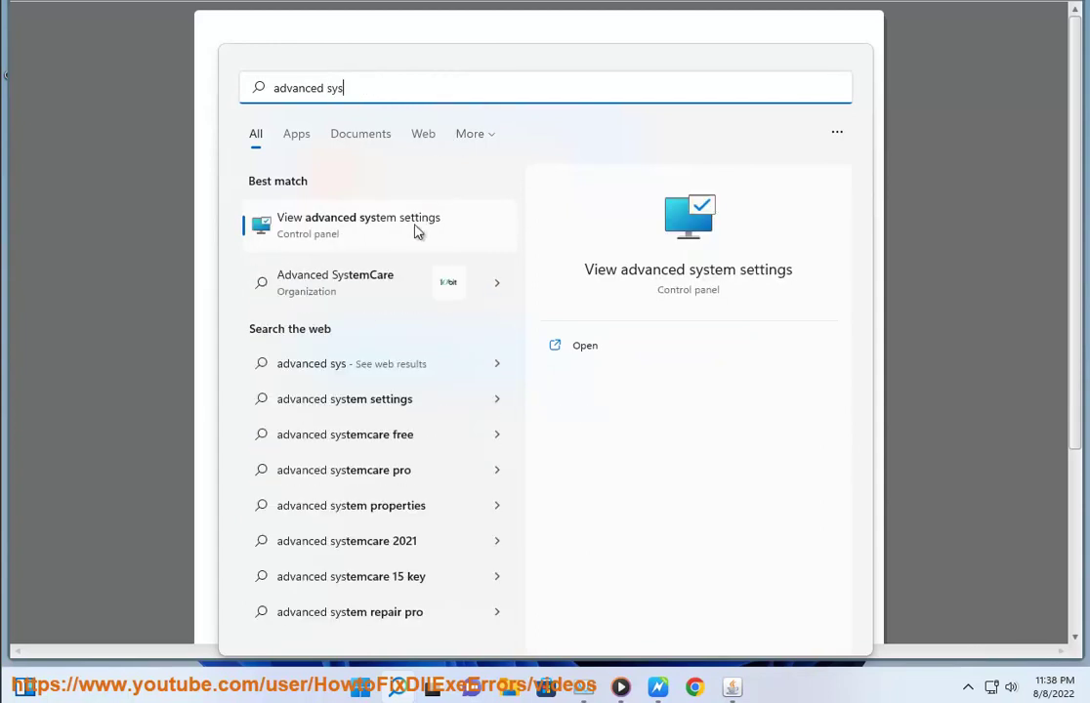
left_click(417, 219)
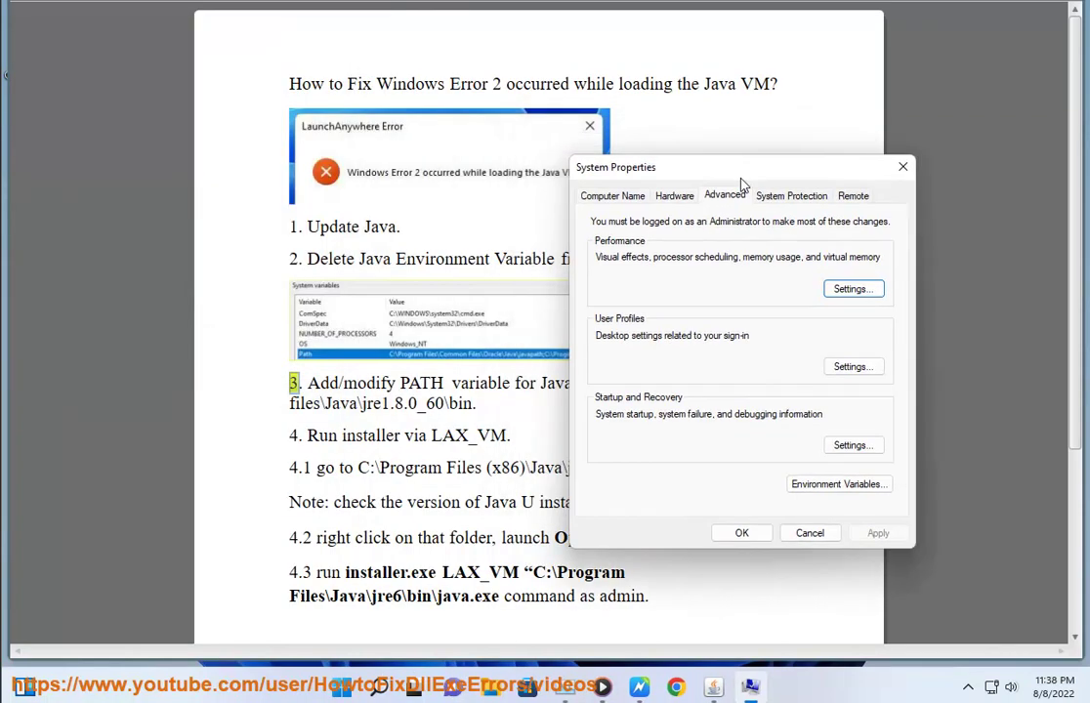
- Review the Path, TEMP and TMP user variables in Environment Variables and close the dialog without changes
left_click(826, 488)
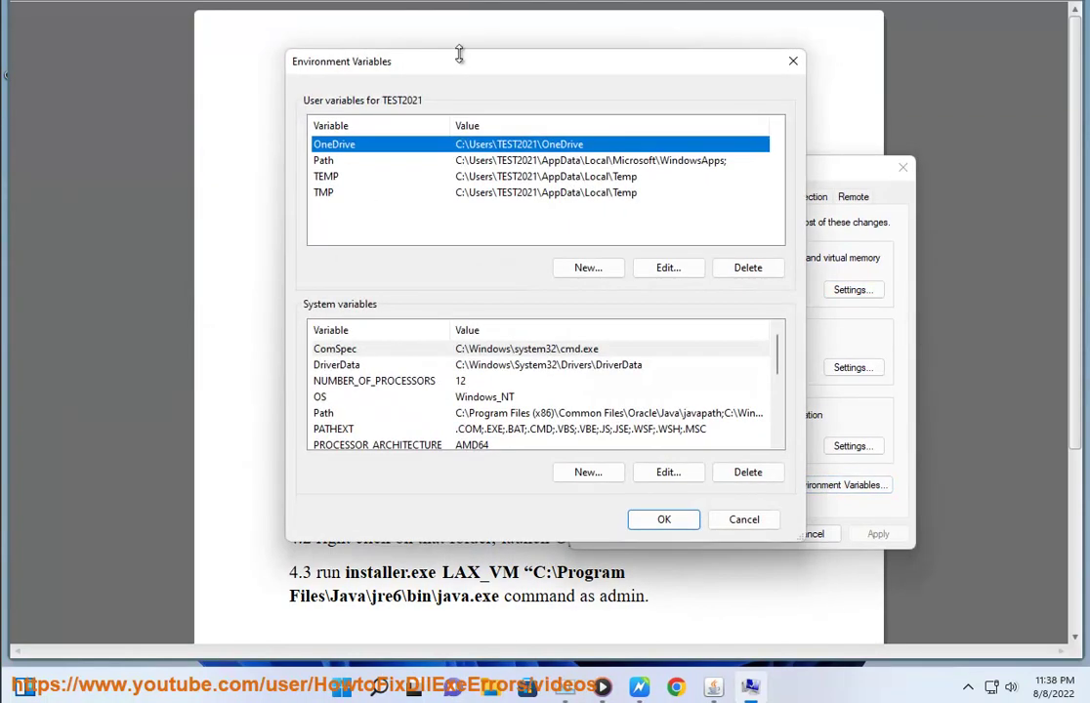
left_click_drag(475, 71, 654, 124)
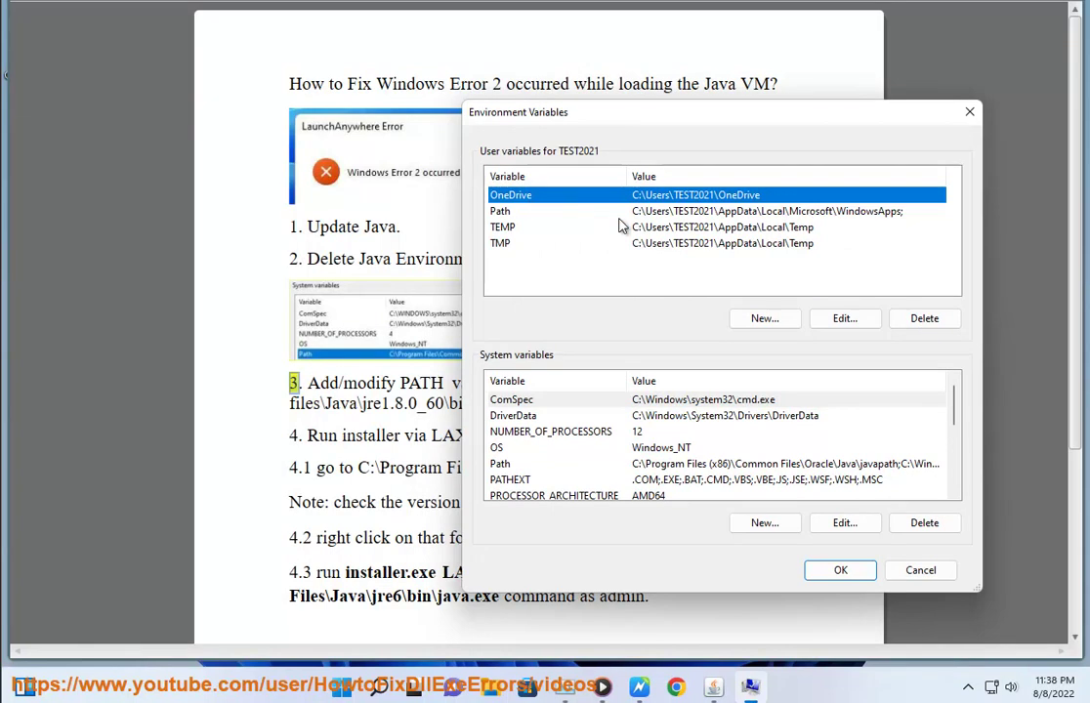
left_click(504, 212)
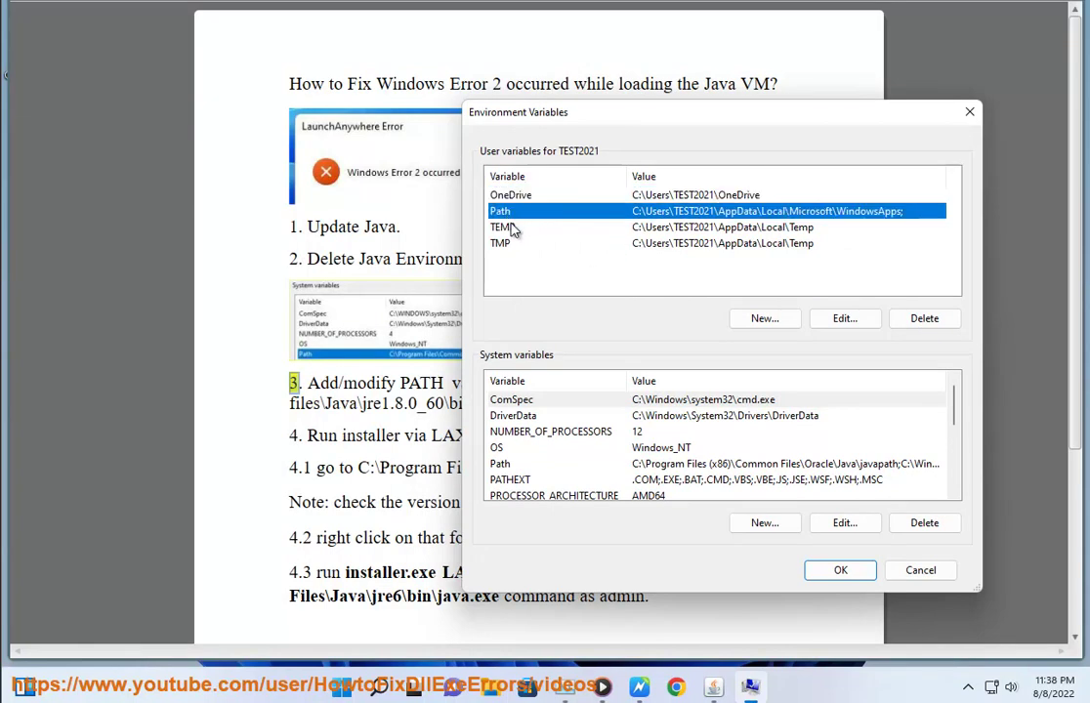
left_click(516, 227)
left_click(520, 244)
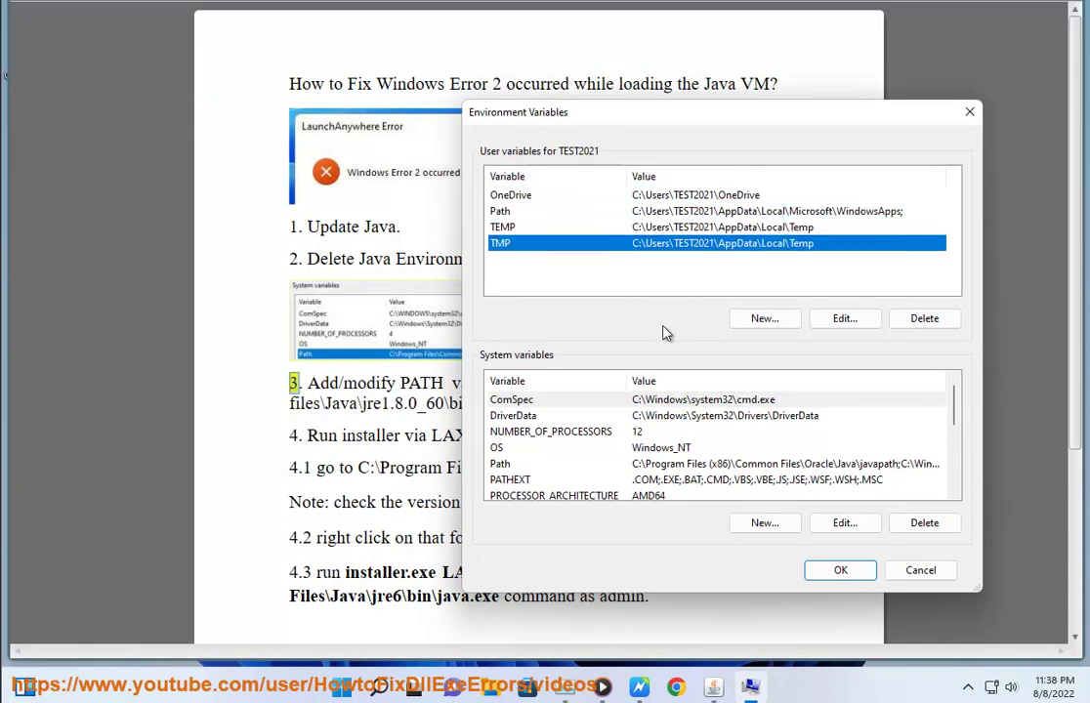
key("Escape")
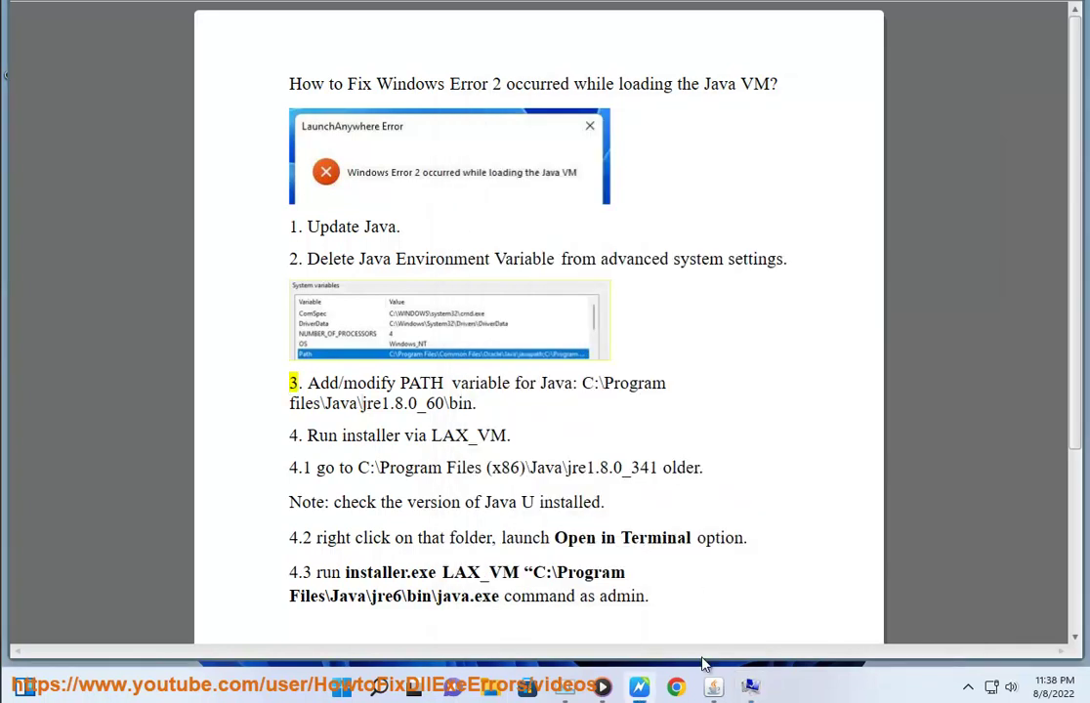
key("alt+Tab")
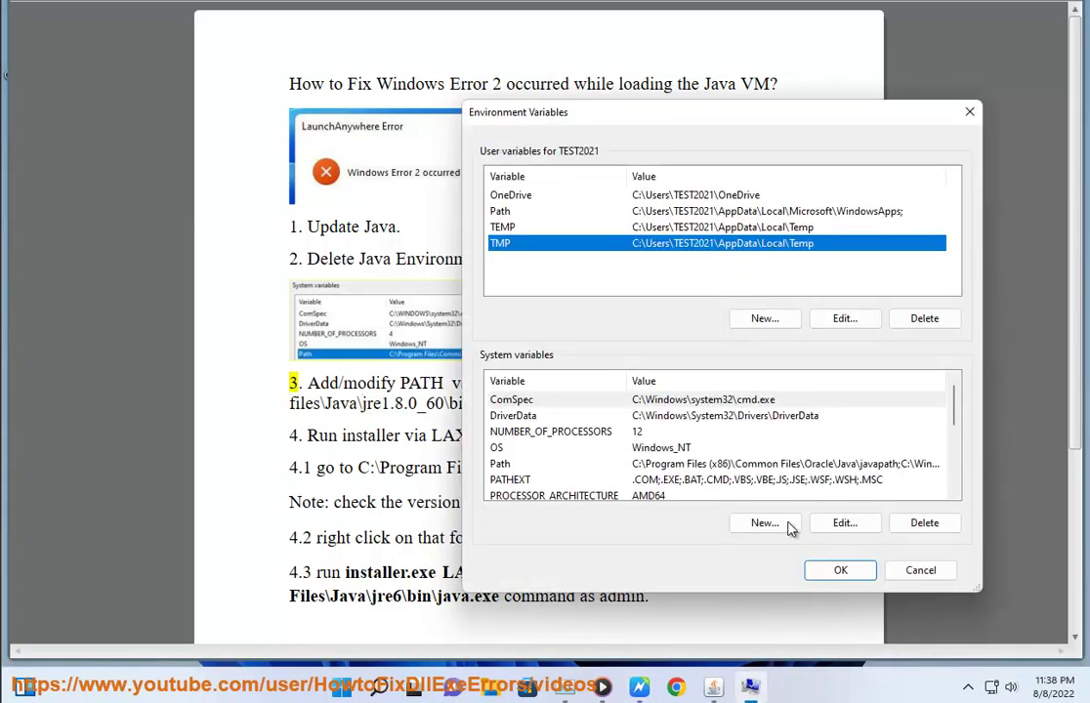
left_click(918, 575)
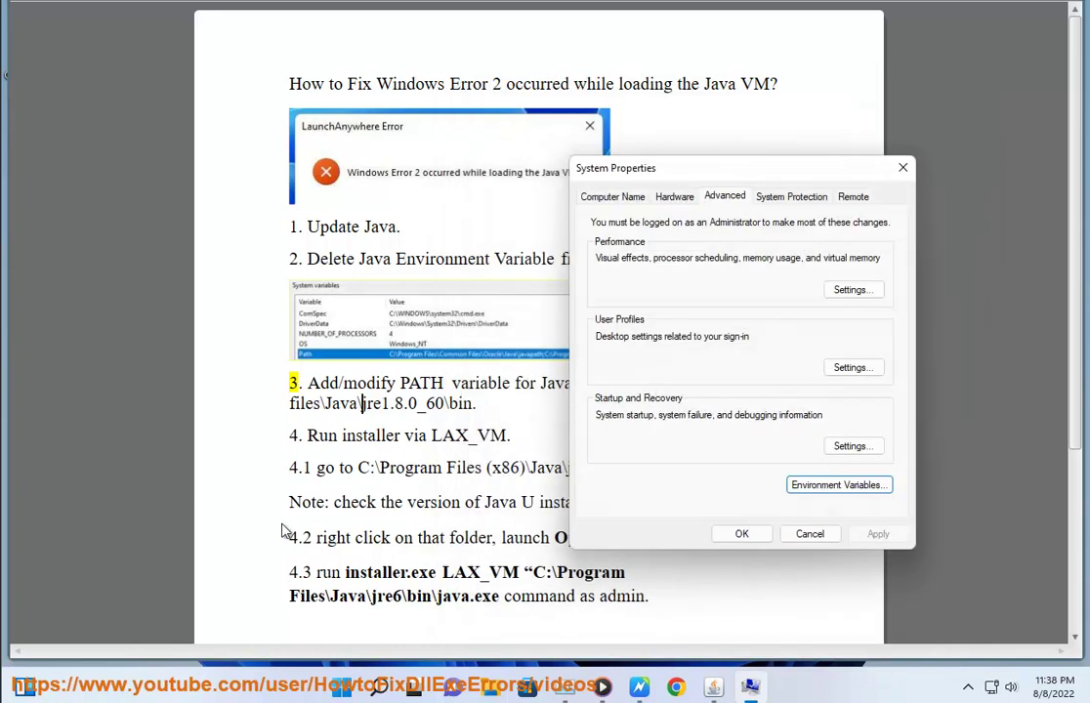
- Copy the path C:\Program files\Java\jre1.8.0_60\bin from item 3 of the instructions document
left_click(334, 502)
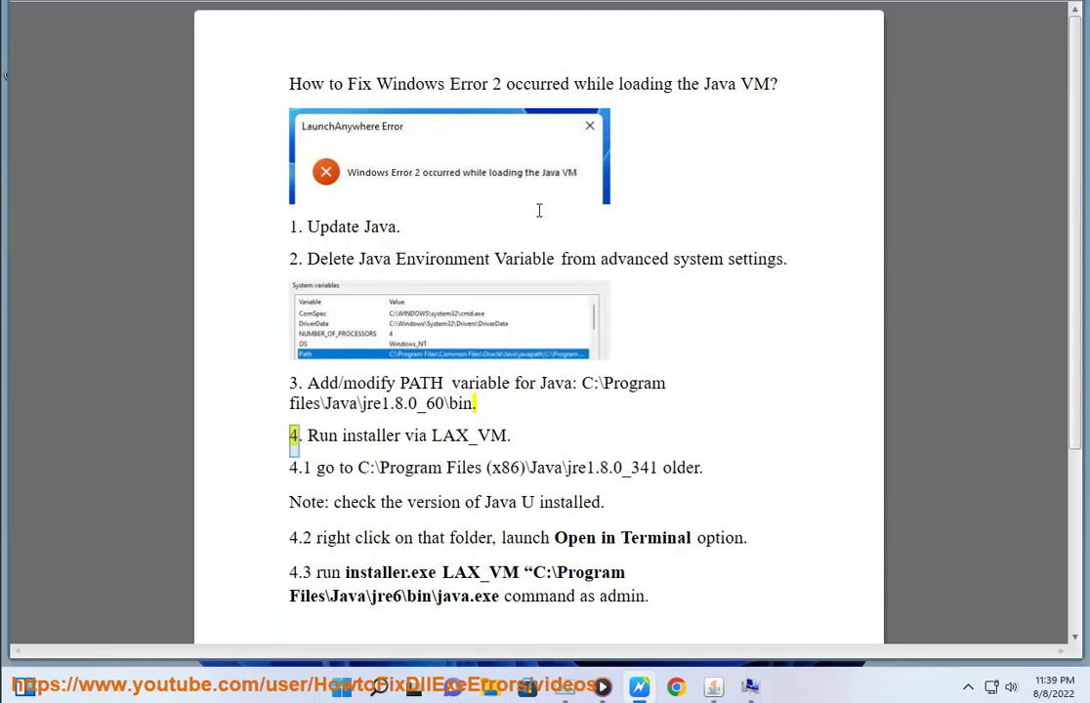
left_click_drag(585, 383, 477, 403)
key("super+c")
right_click(420, 405)
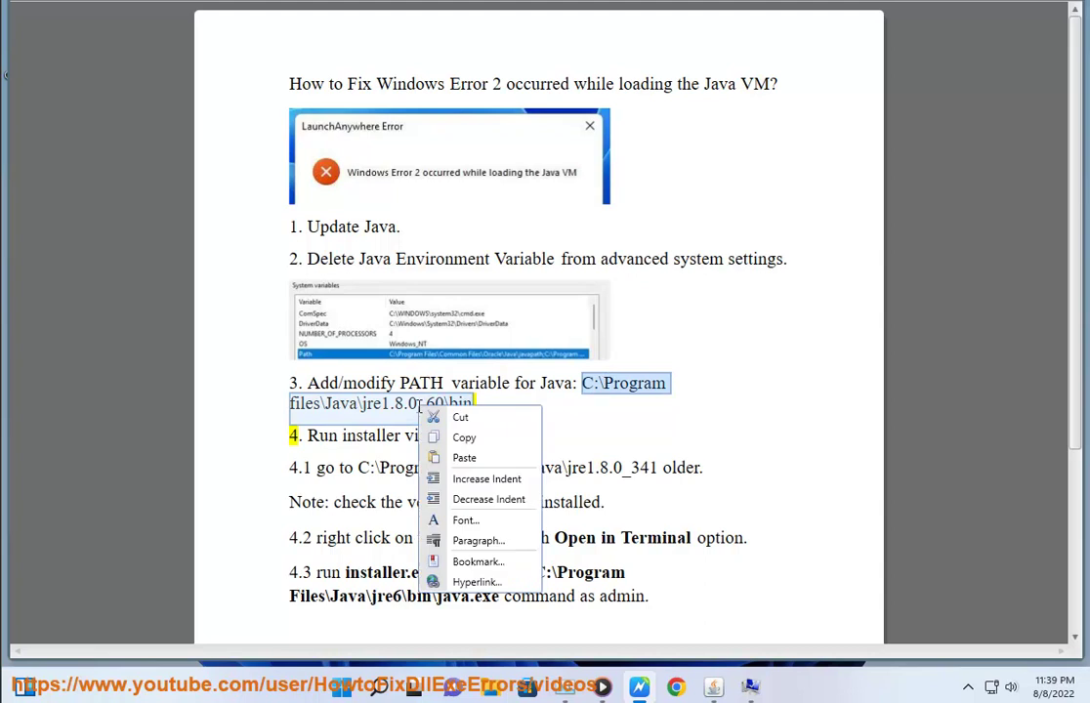
left_click(478, 440)
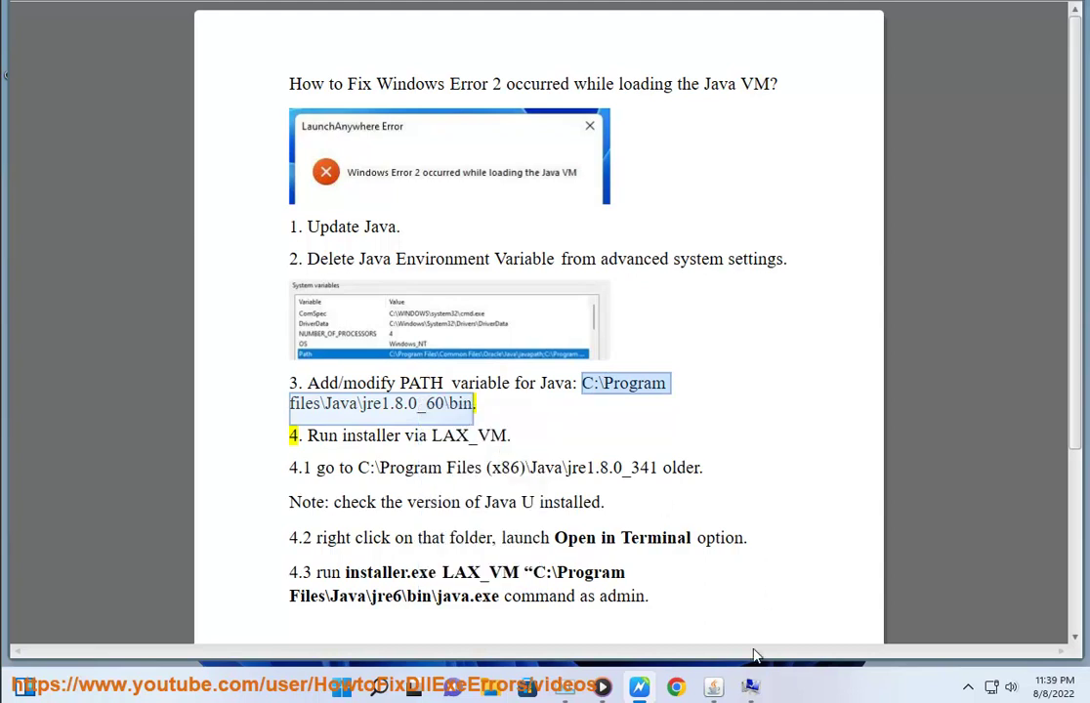
- Start a new system variable in Environment Variables and paste C:\Program files\Java\jre1.8.0_60\bin as its value
left_click(752, 689)
left_click(826, 485)
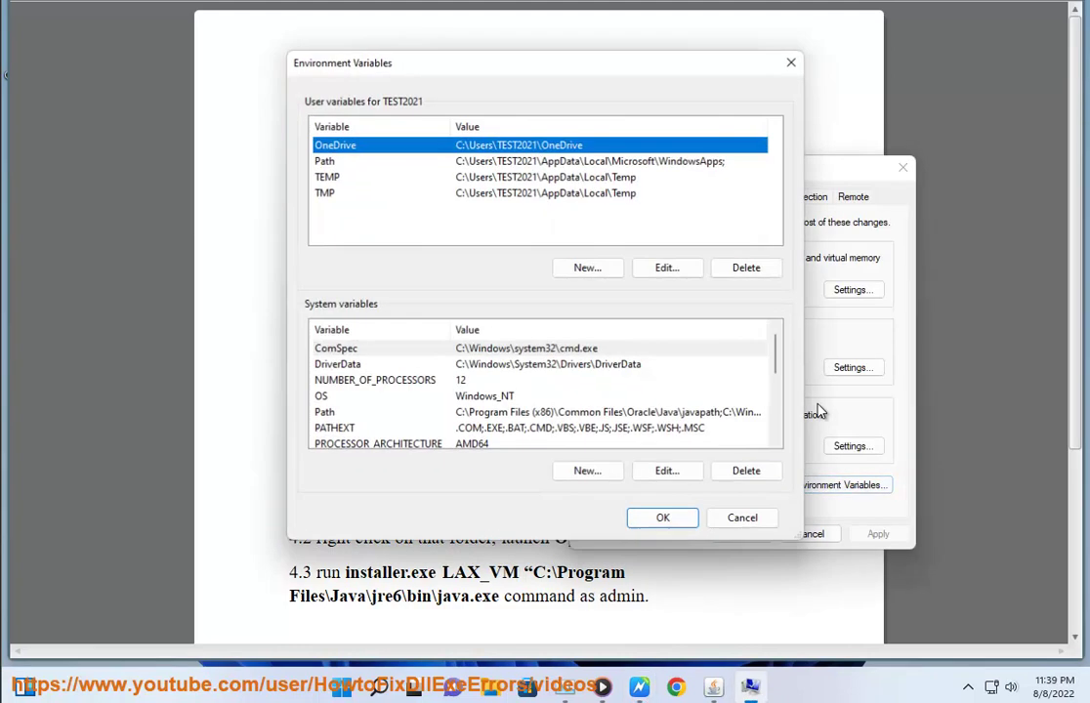
left_click(588, 475)
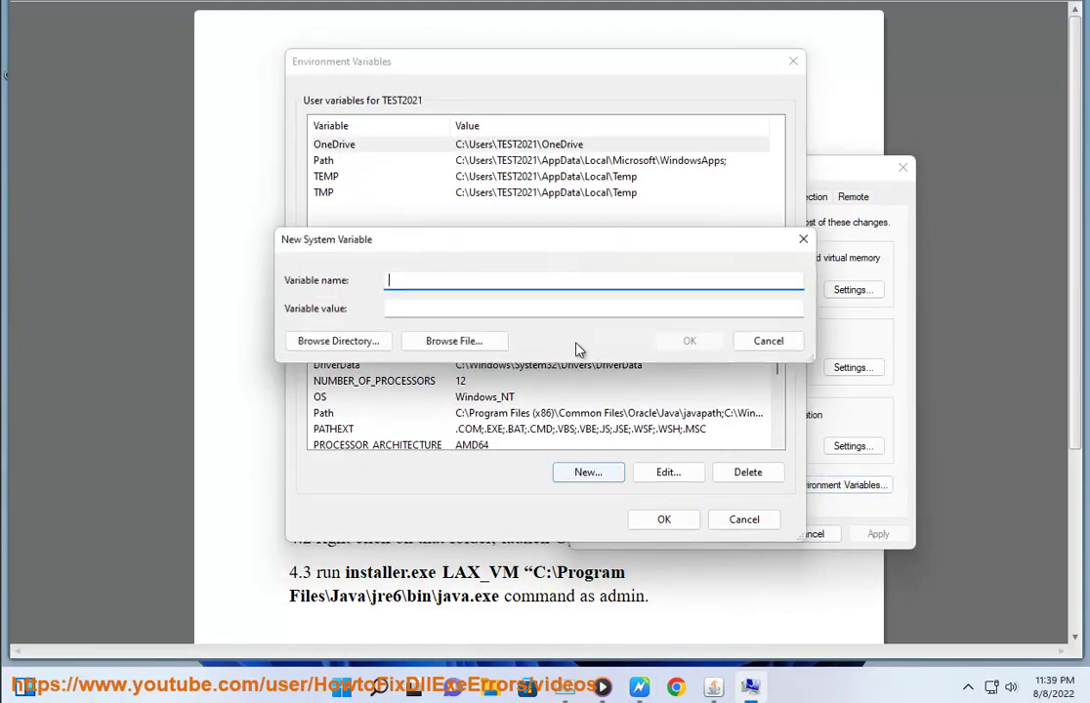
right_click(448, 314)
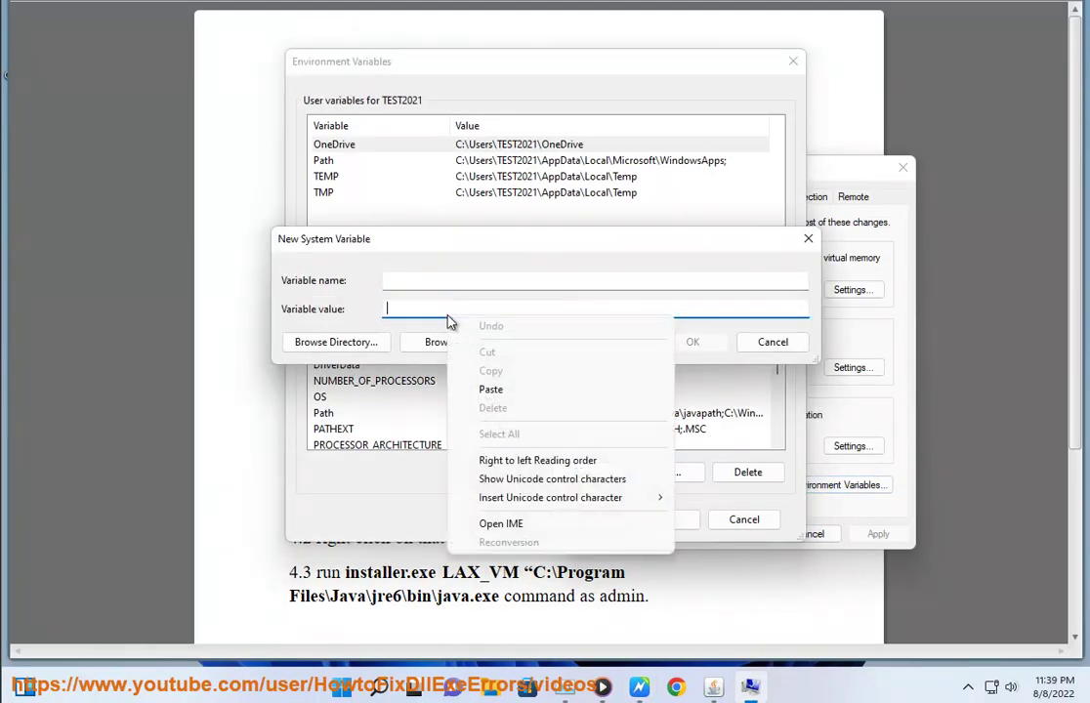
left_click(491, 389)
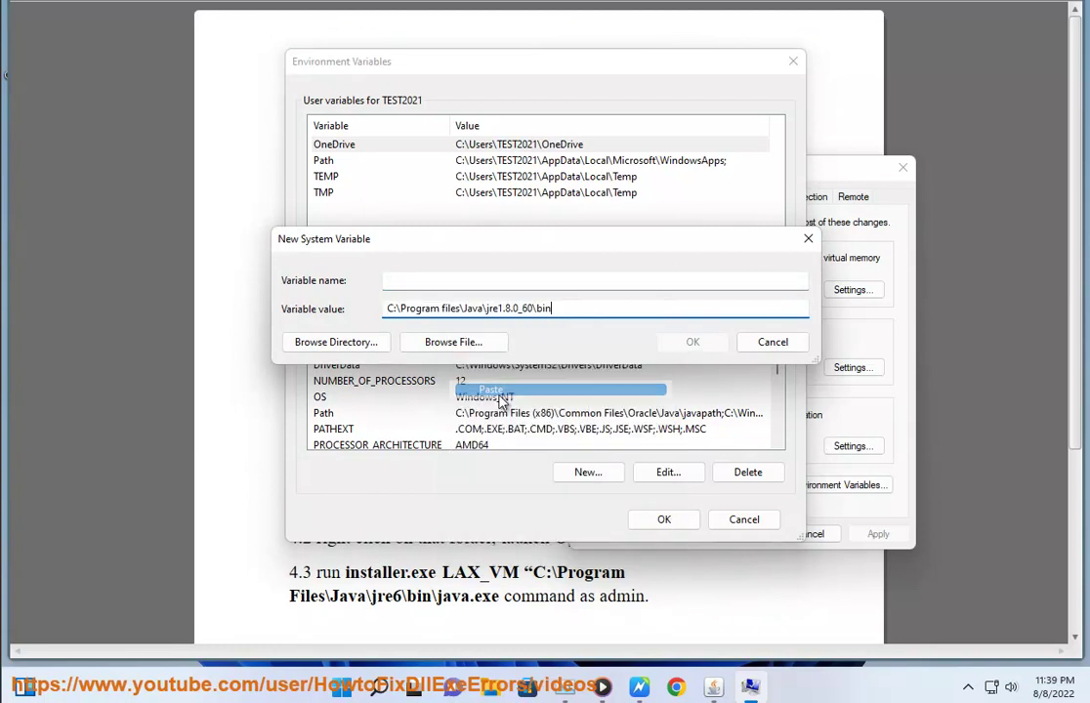
- Create the system variable Java, browsing to the folder C:\Program Files (x86)\Java\jre1.8.0_341\bin for its value
left_click(343, 344)
left_click_drag(541, 186, 866, 219)
left_click(757, 330)
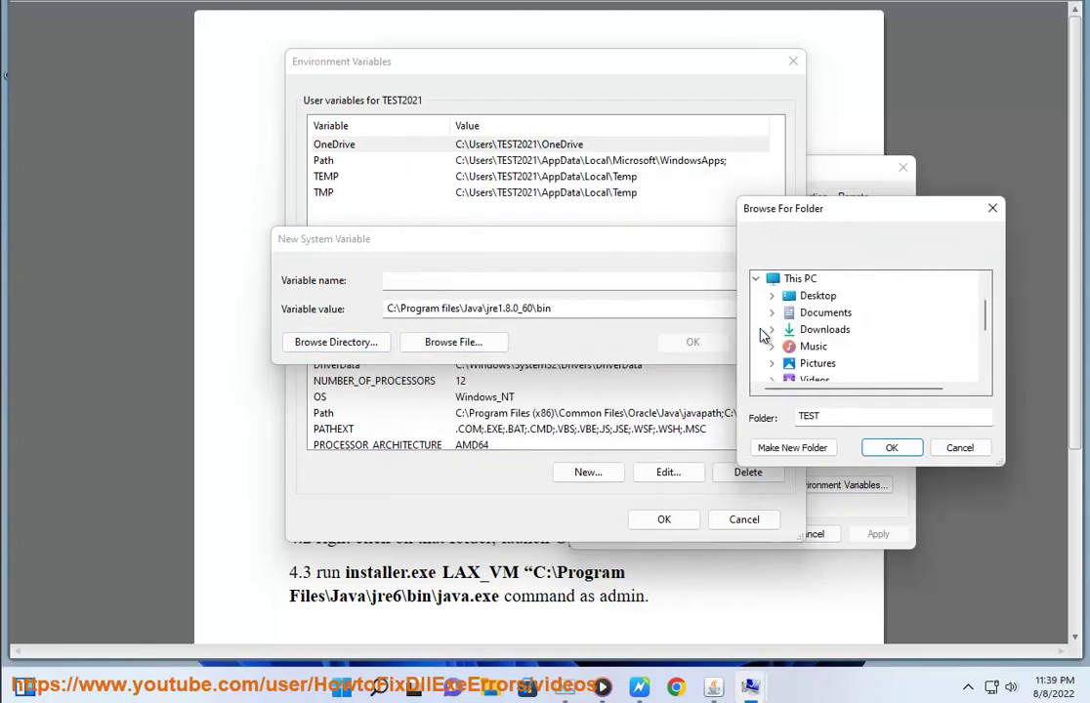
scroll(784, 332, "down", 2)
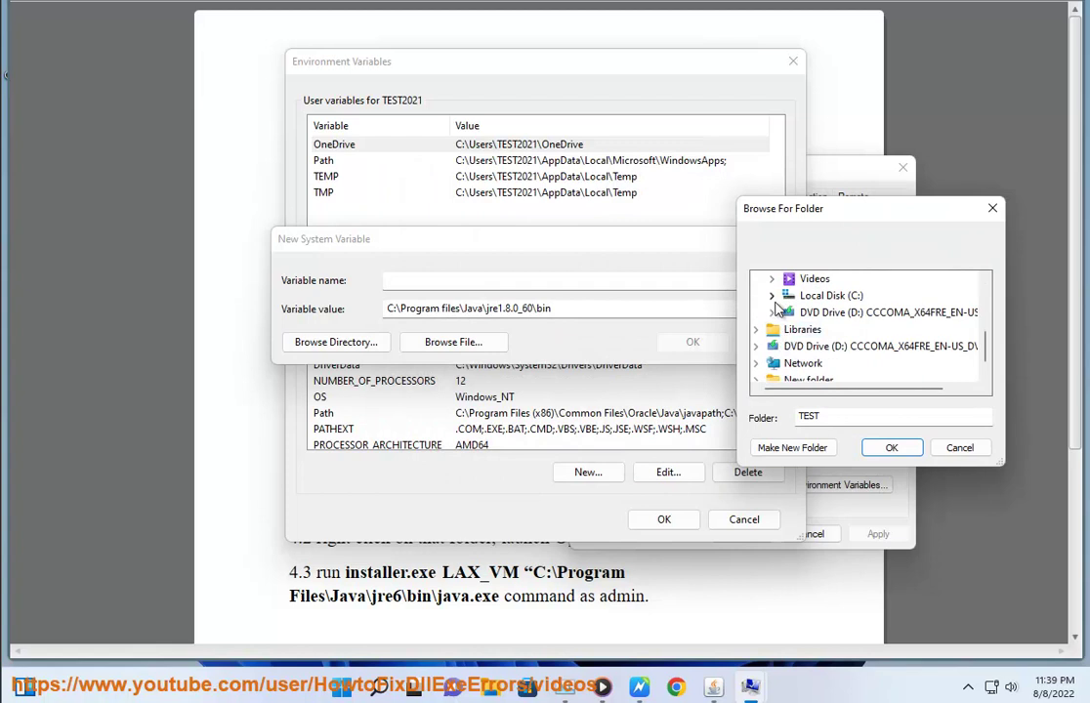
left_click(772, 295)
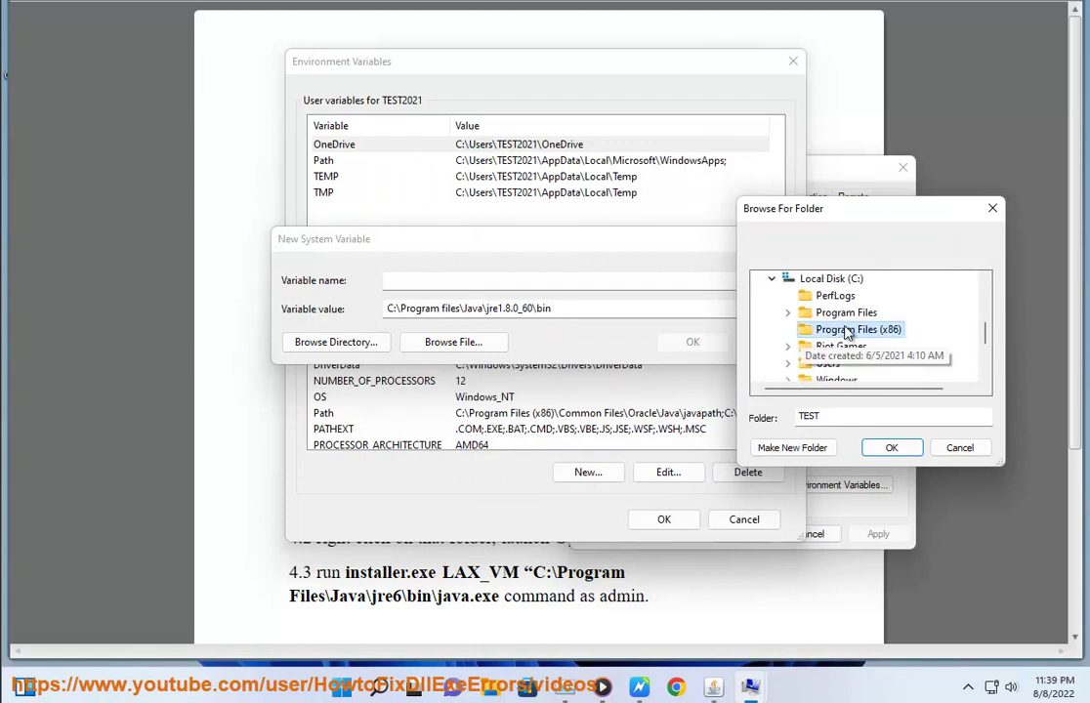
double_click(840, 330)
scroll(867, 344, "down", 1)
double_click(841, 364)
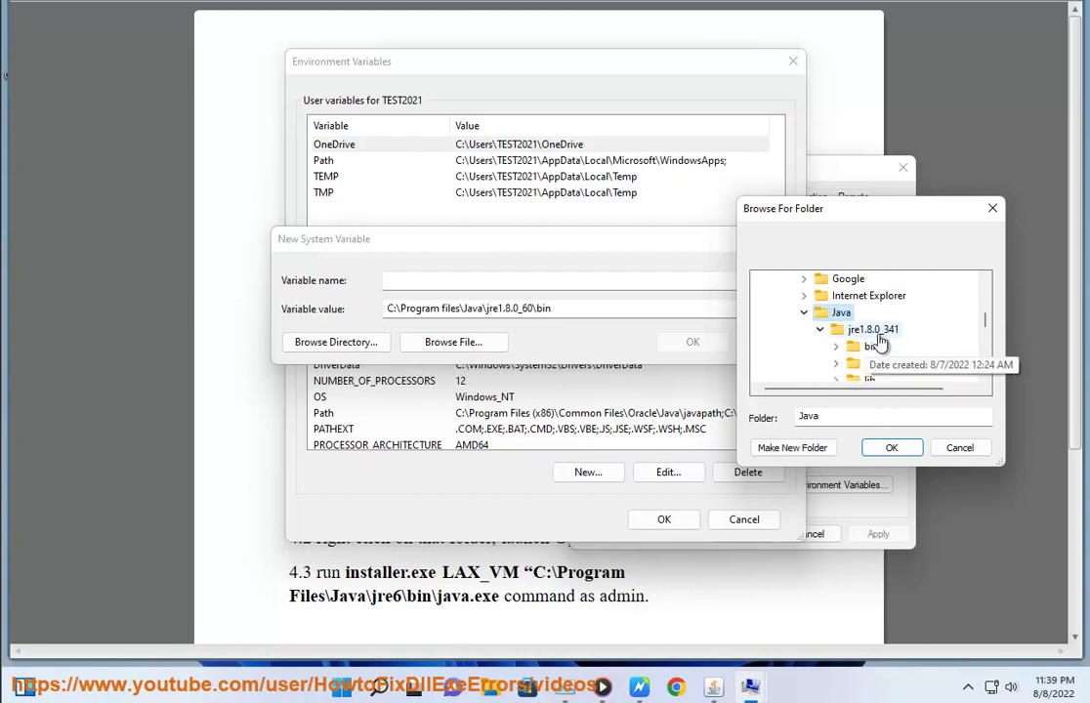
double_click(870, 349)
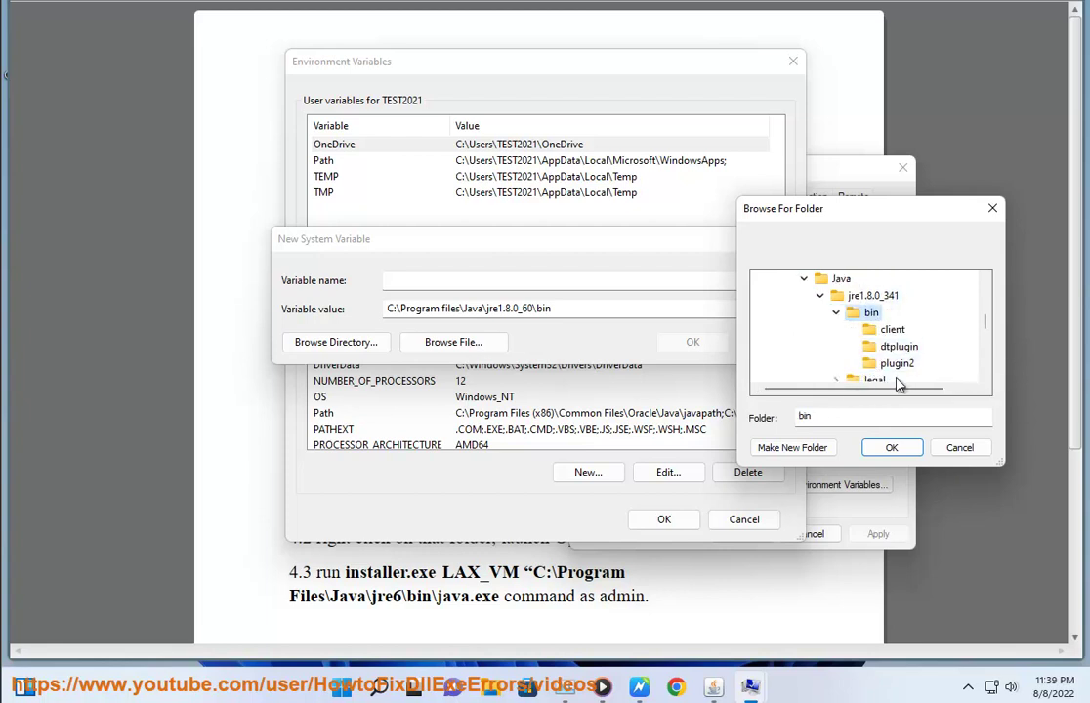
left_click(891, 447)
left_click(458, 280)
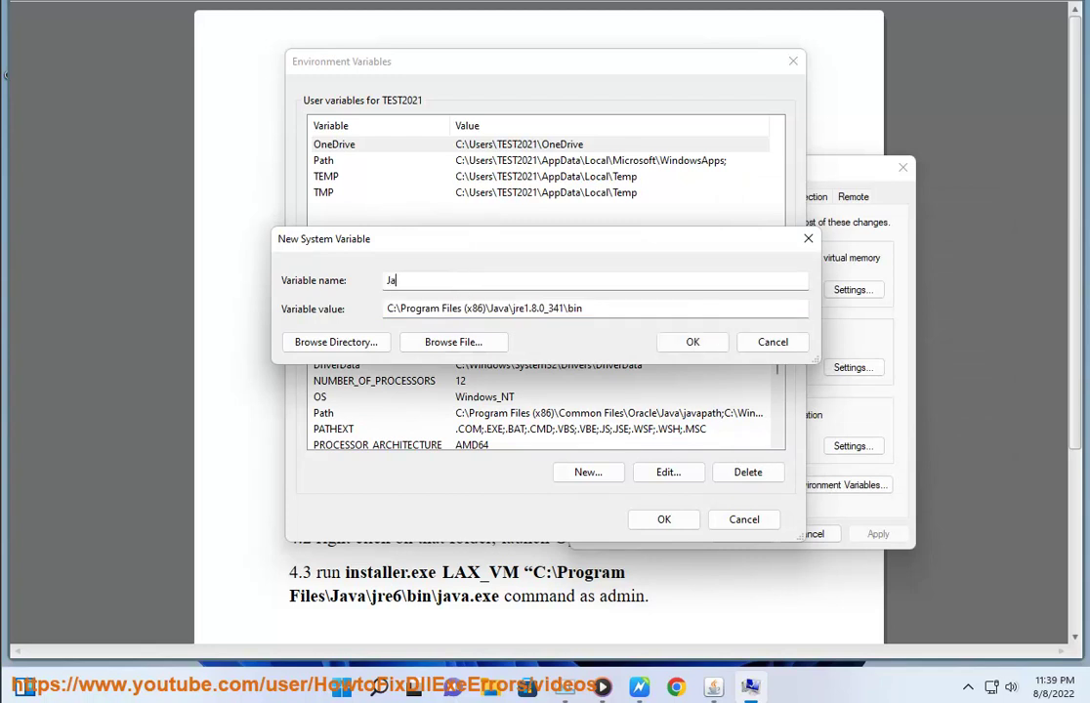
left_click(674, 344)
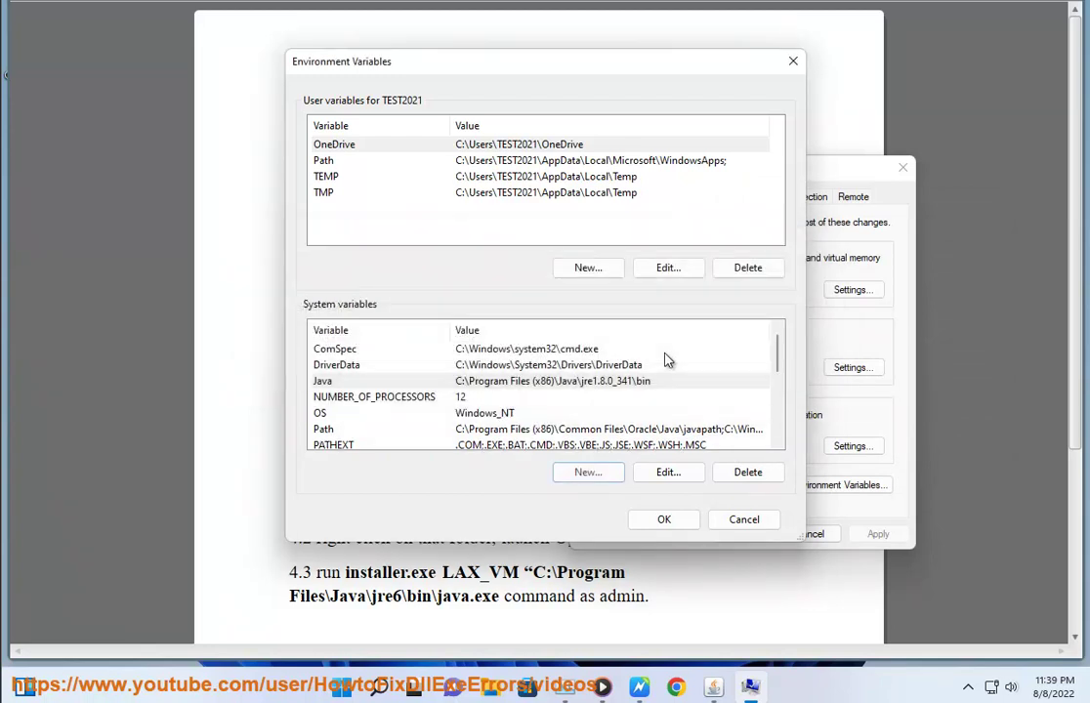
- Delete the Java system variable, dismiss Environment Variables without saving, and close System Properties
left_click(557, 387)
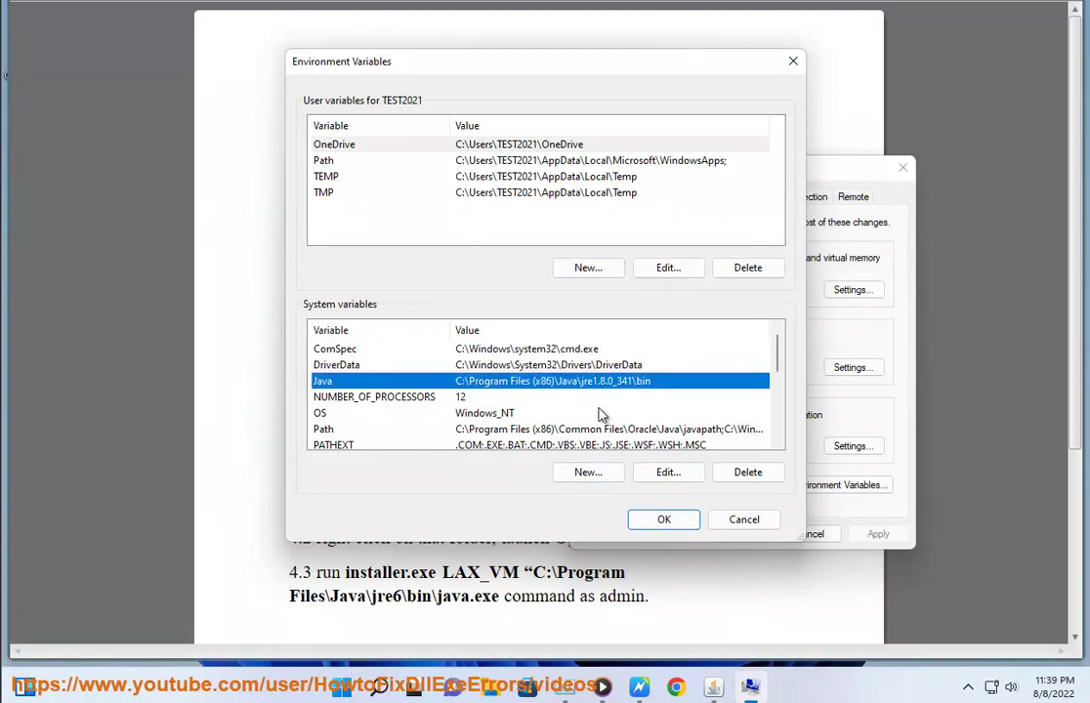
left_click(753, 473)
left_click(749, 522)
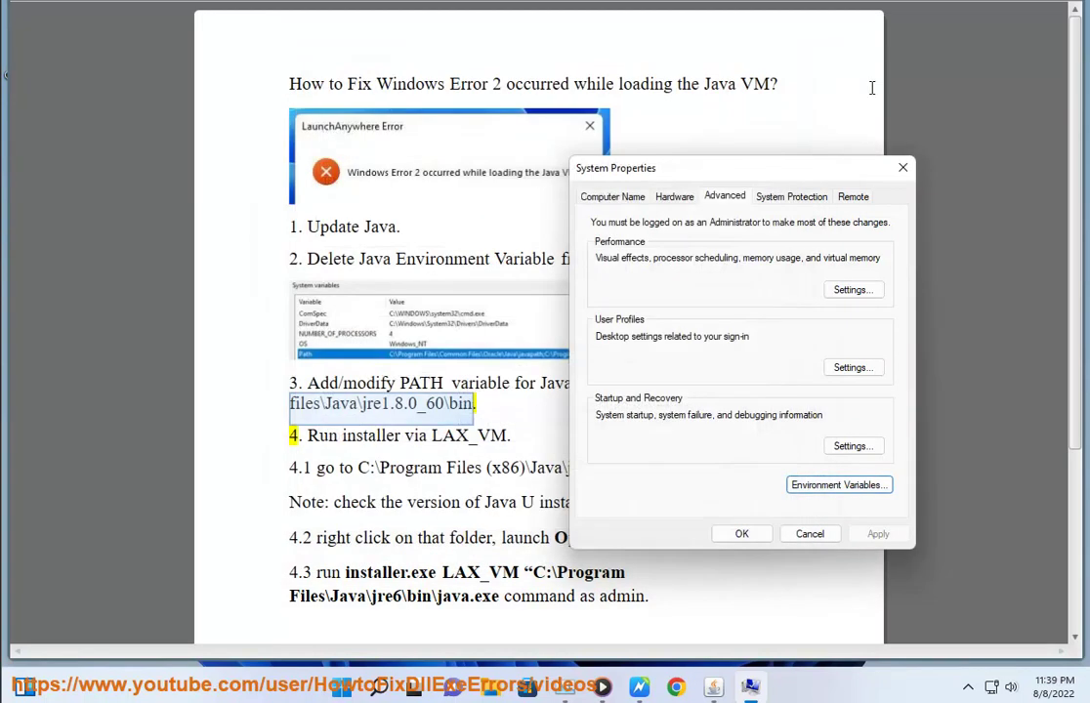
left_click(904, 170)
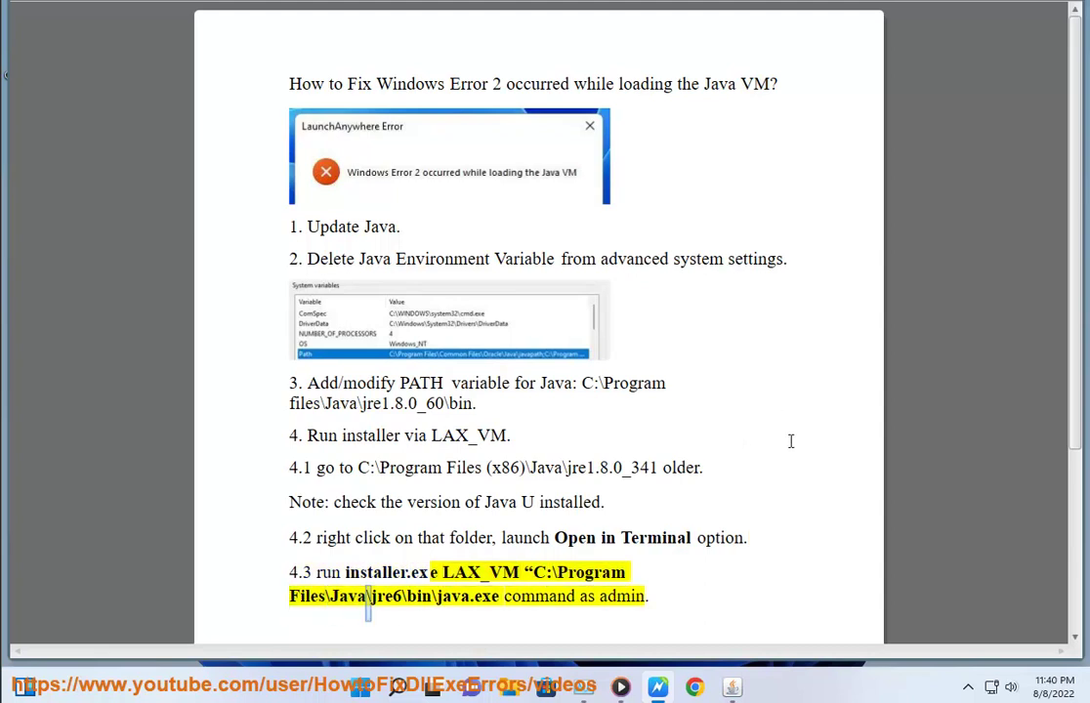
- Open the folder C:\Program Files (x86)\Java in File Explorer, following item 4.1 of the instructions document
scroll(798, 442, "down", 1)
scroll(798, 443, "down", 2)
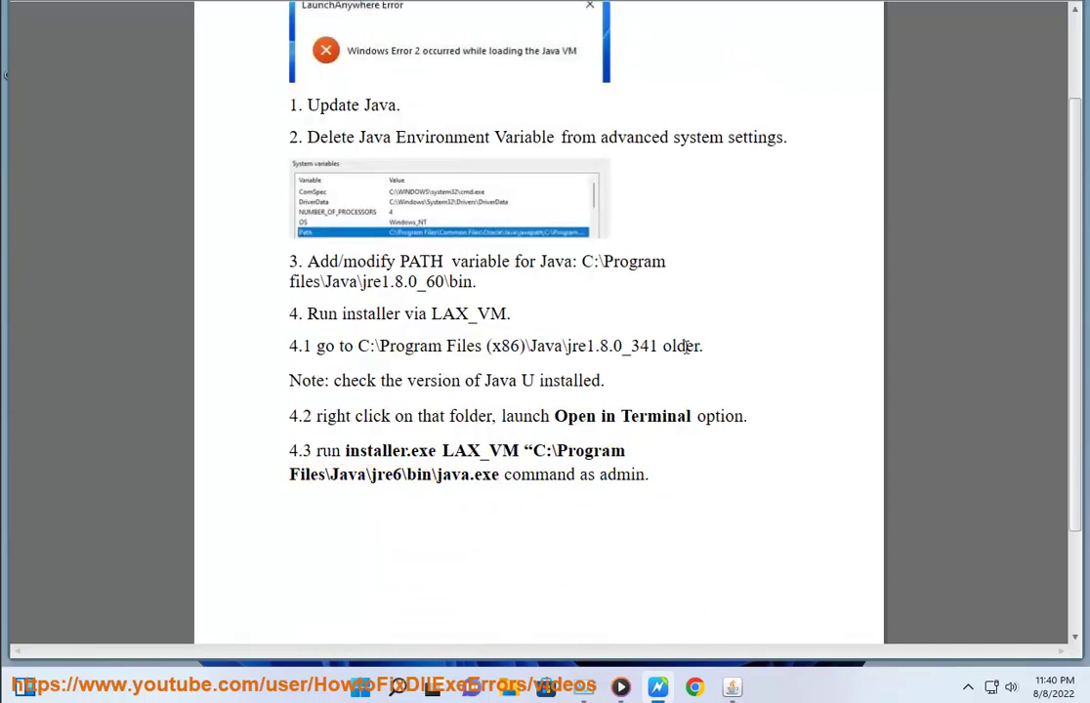
key("super+e")
left_click(214, 338)
double_click(325, 305)
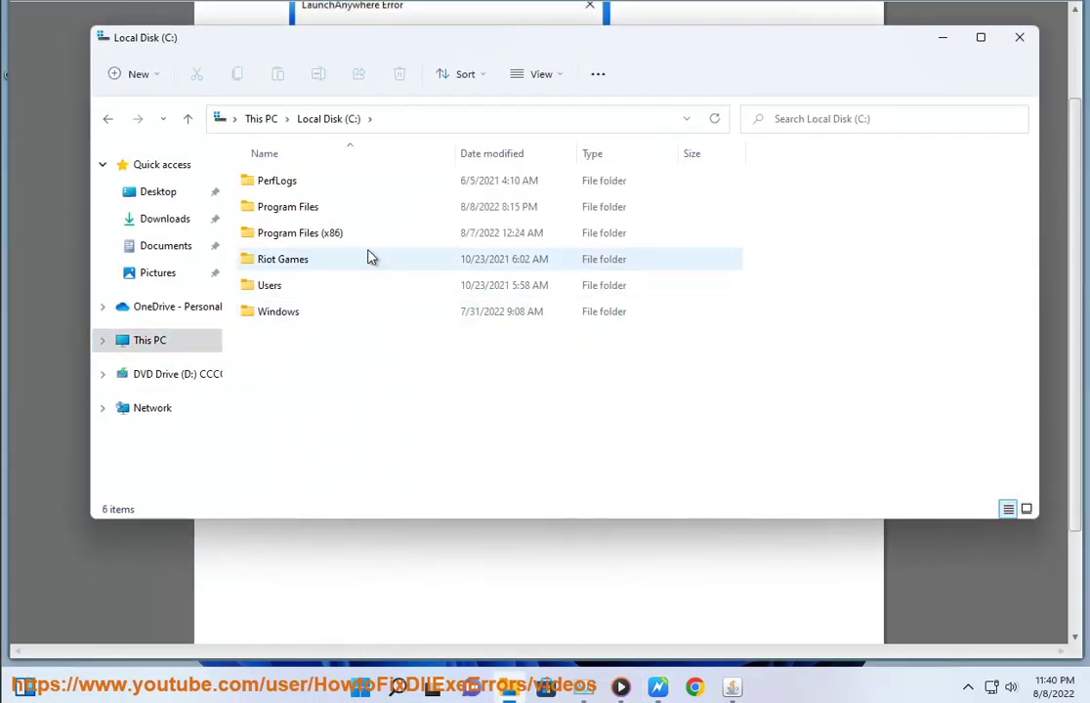
double_click(357, 234)
left_click(306, 342)
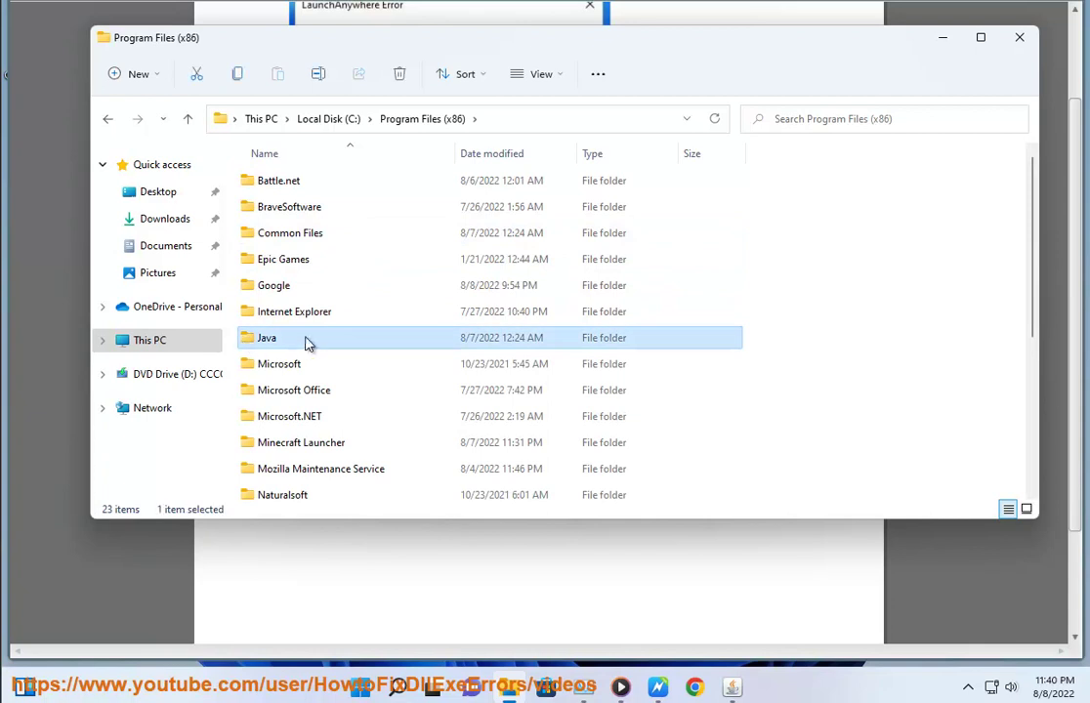
double_click(305, 342)
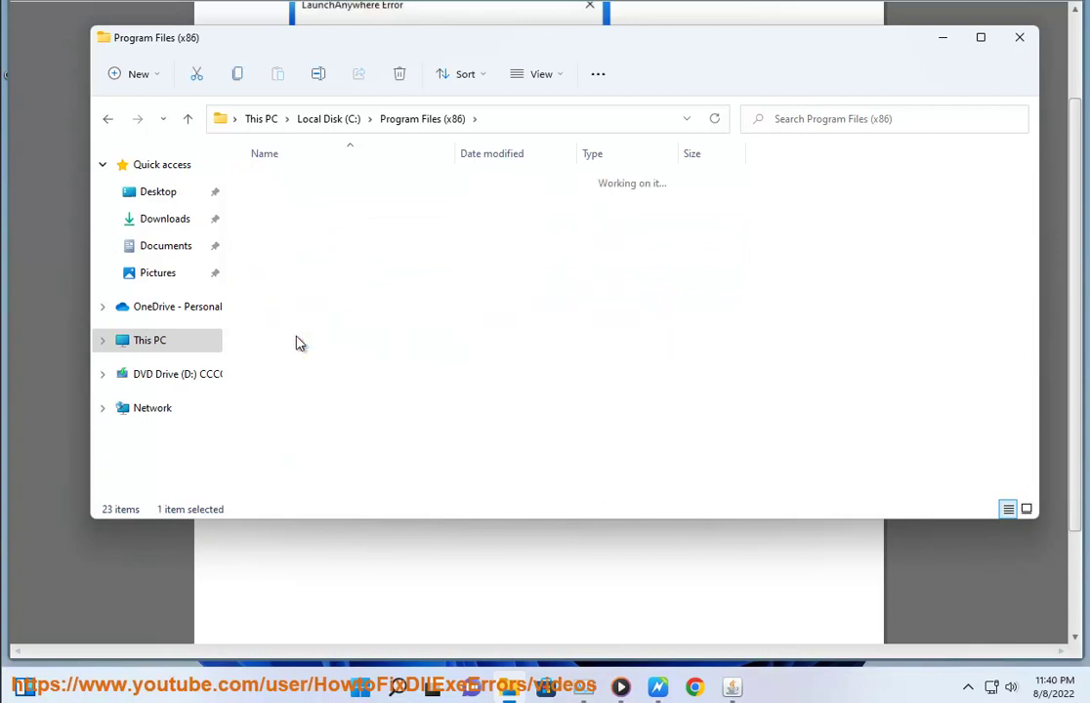
- Check the jre1.8.0_341 folder against item 4 of the instructions document and return to the Java folder
left_click(660, 690)
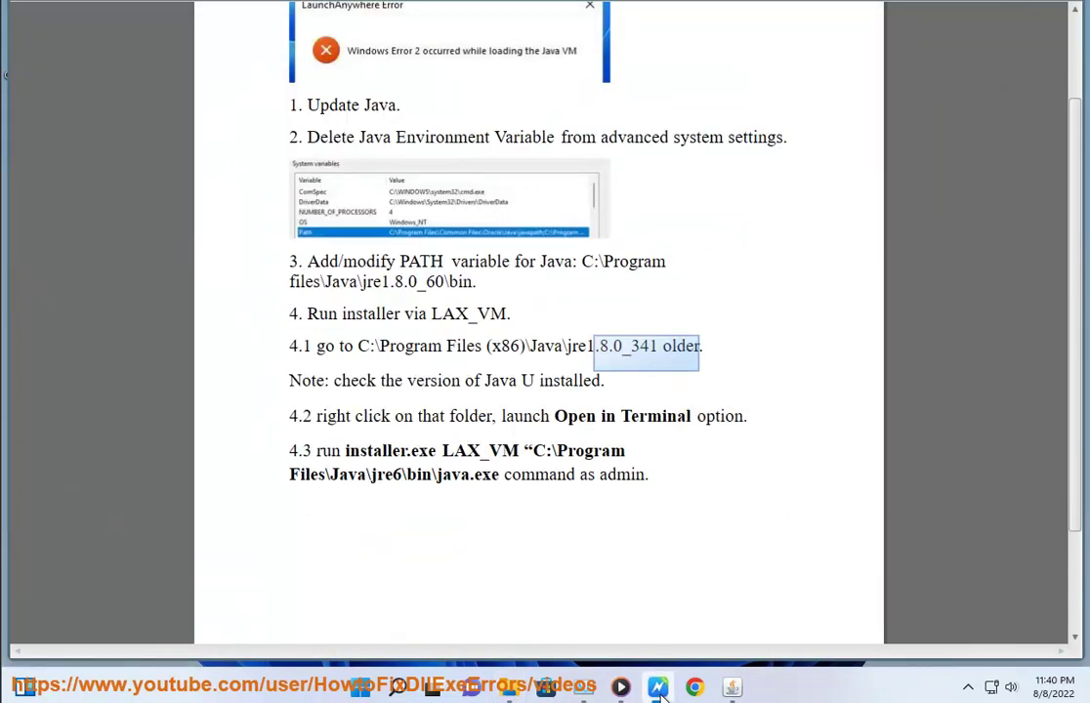
left_click(661, 690)
double_click(271, 185)
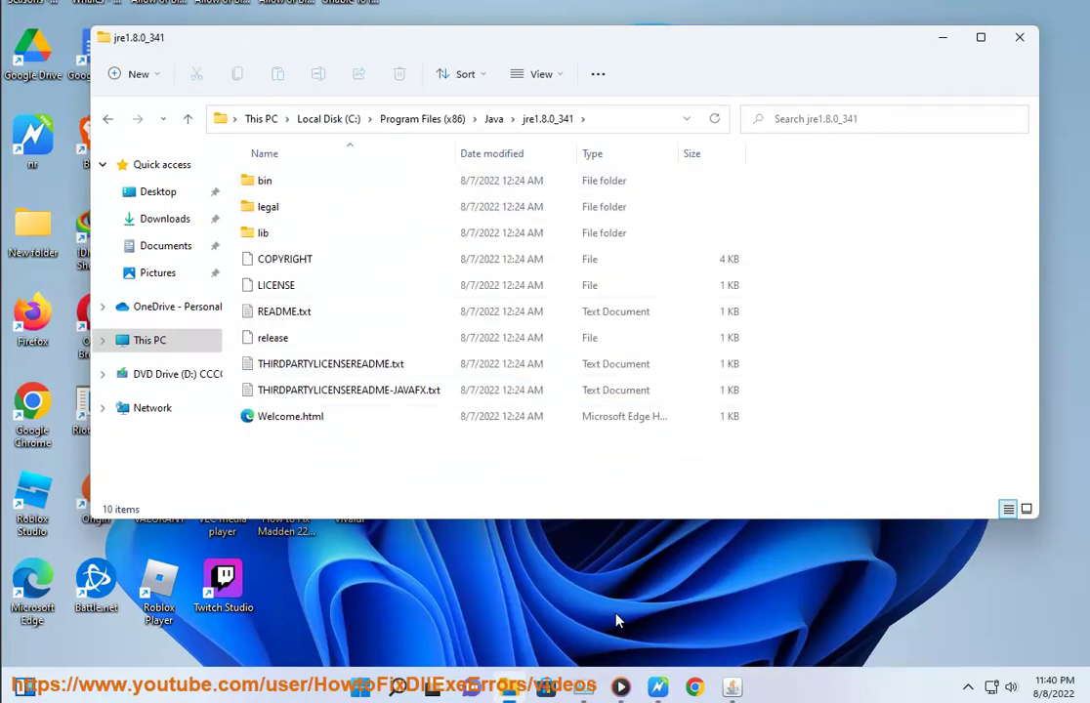
left_click(657, 685)
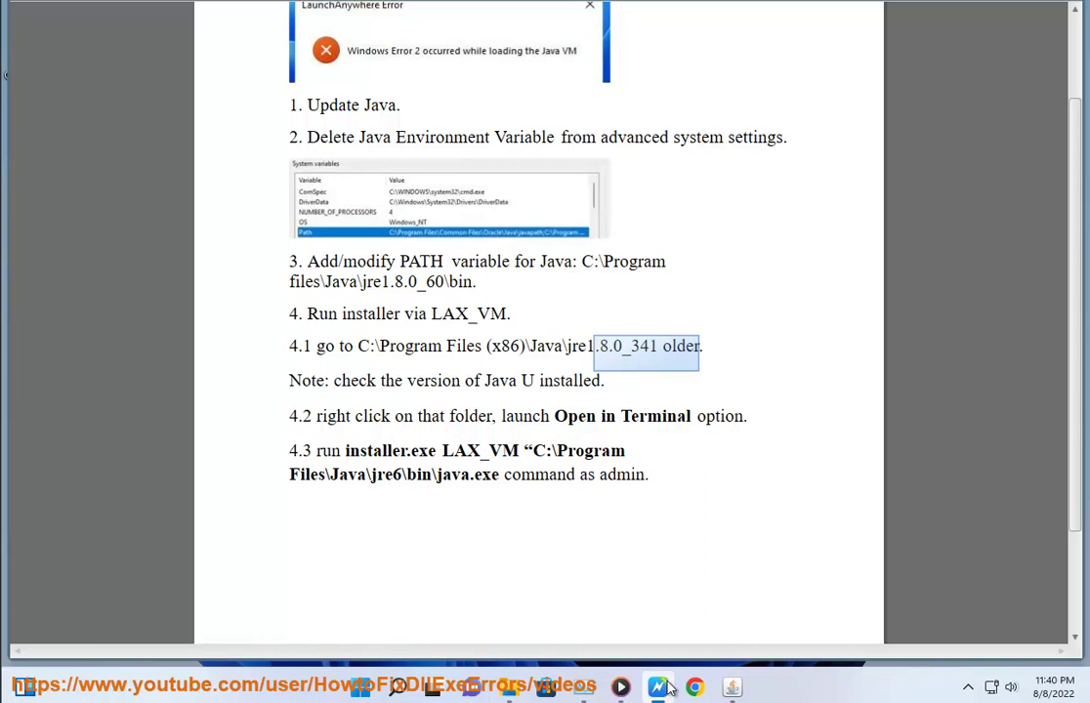
left_click(660, 684)
left_click(494, 118)
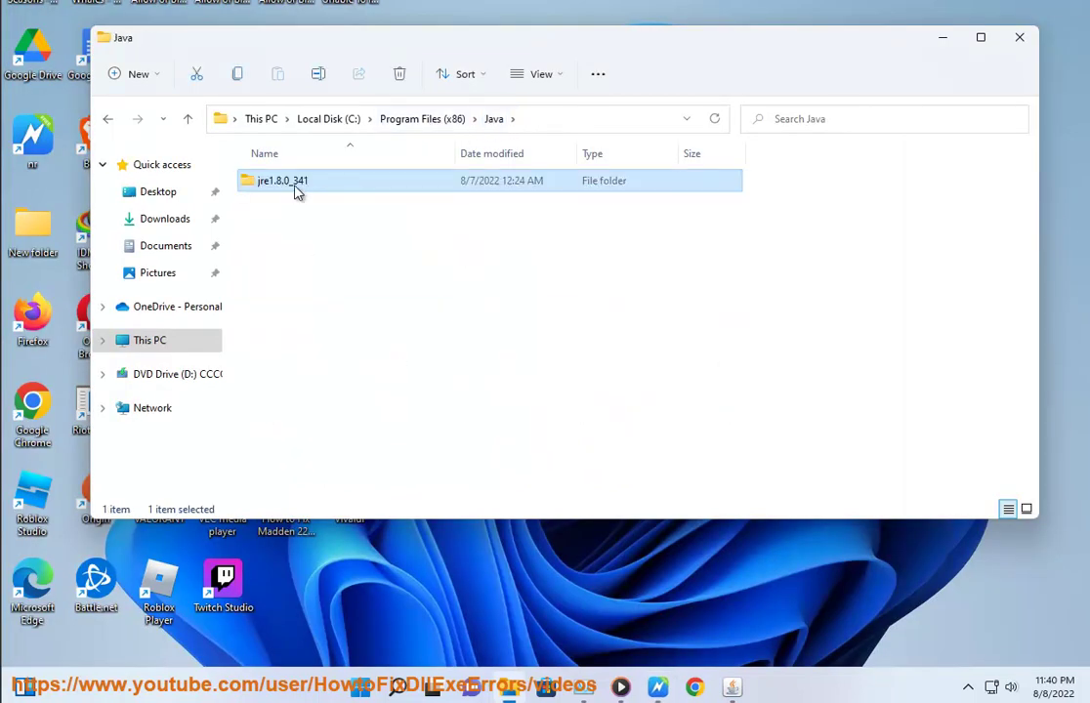
- Open the jre1.8.0_341 folder in Terminal and move the terminal window fully into view
right_click(296, 191)
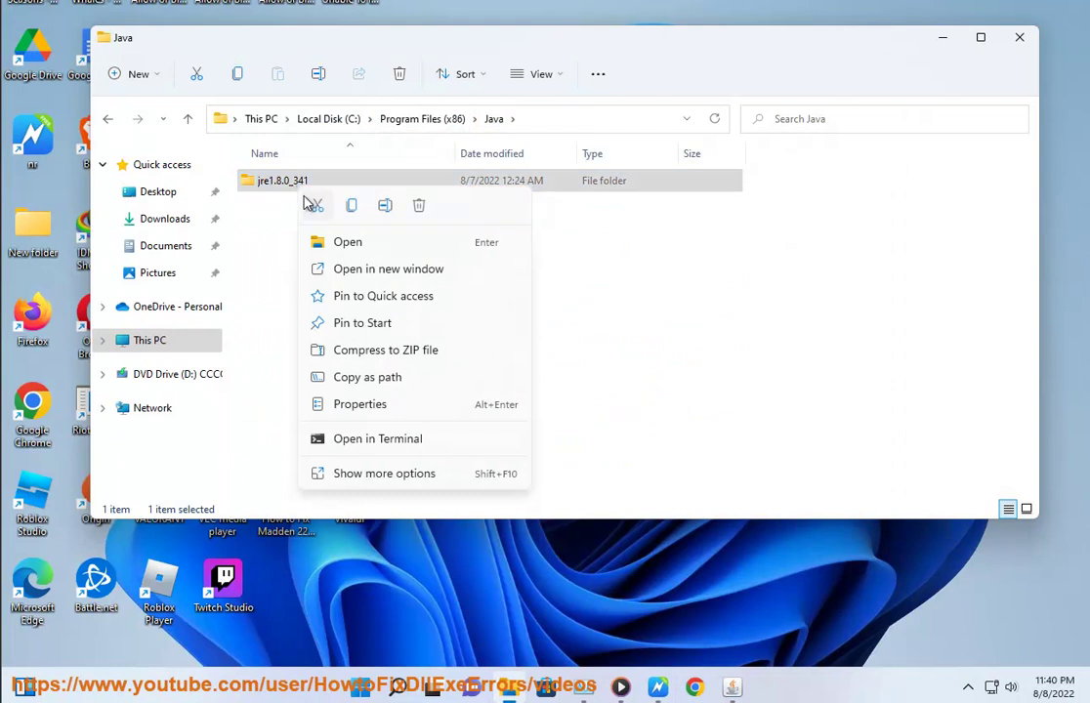
left_click(347, 441)
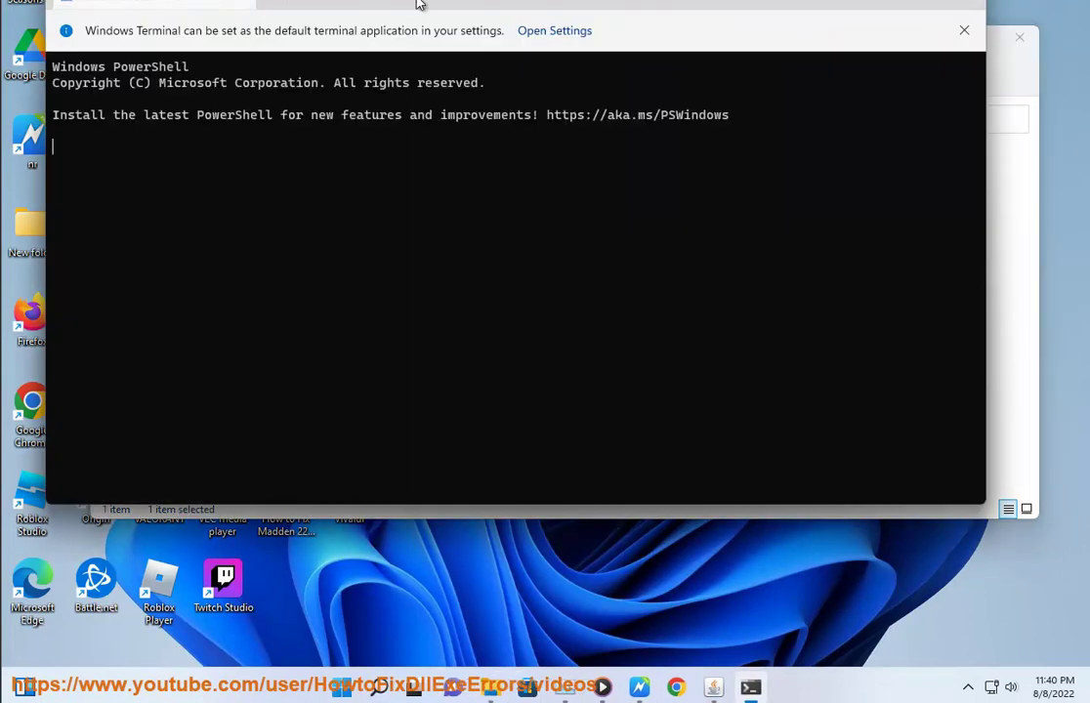
left_click_drag(418, 5, 550, 124)
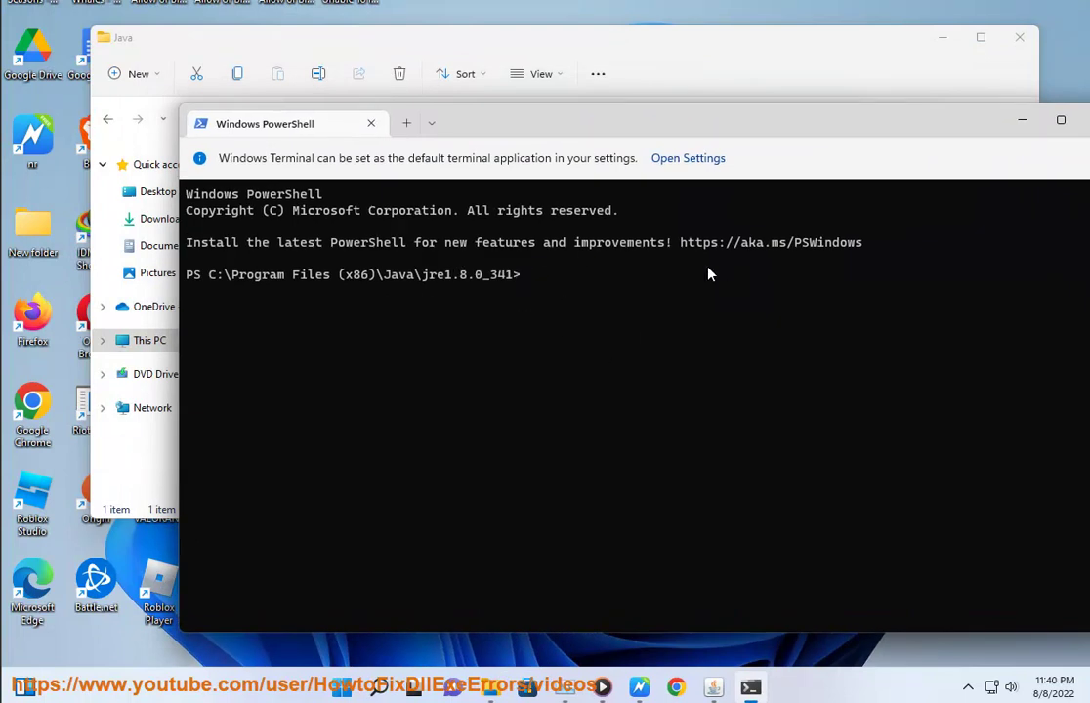
- Select the command installer.exe LAX_VM “C:\Program Files\Java\jre6\bin\java.exe in item 4.3 of the instructions document
left_click(639, 688)
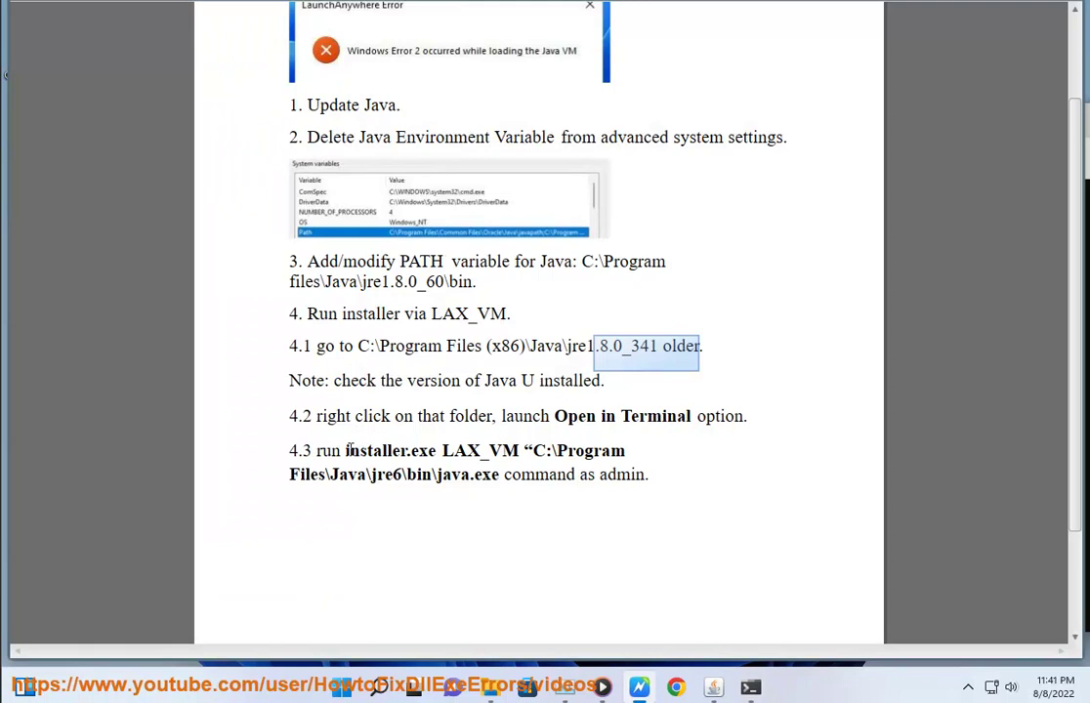
left_click_drag(347, 450, 500, 484)
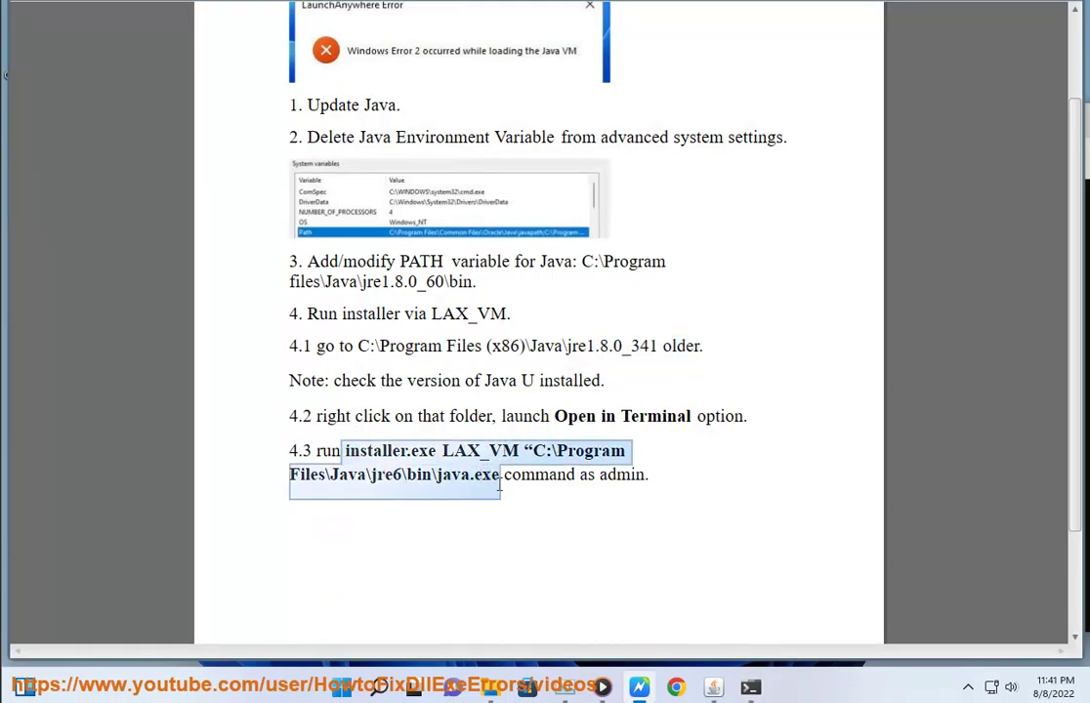